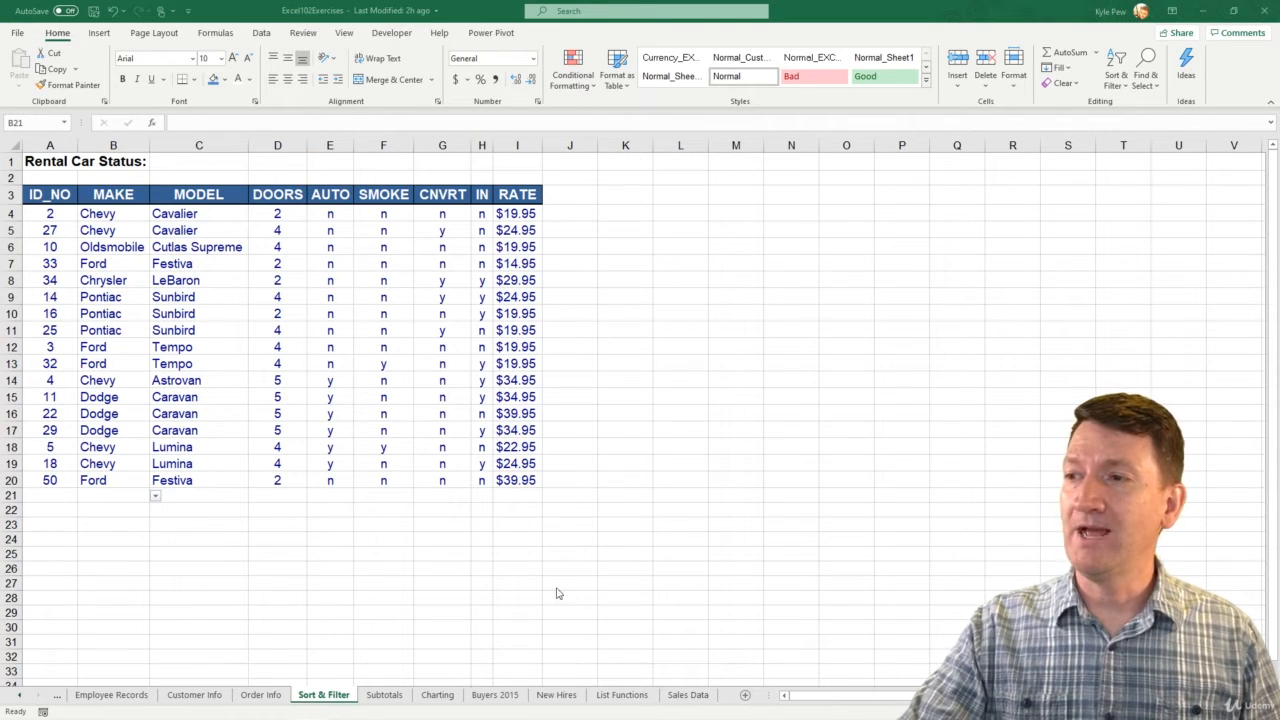
Open the List Functions sheet and inspect the formula behind the SUM Total Sales value in cell J5
left_click(610, 694)
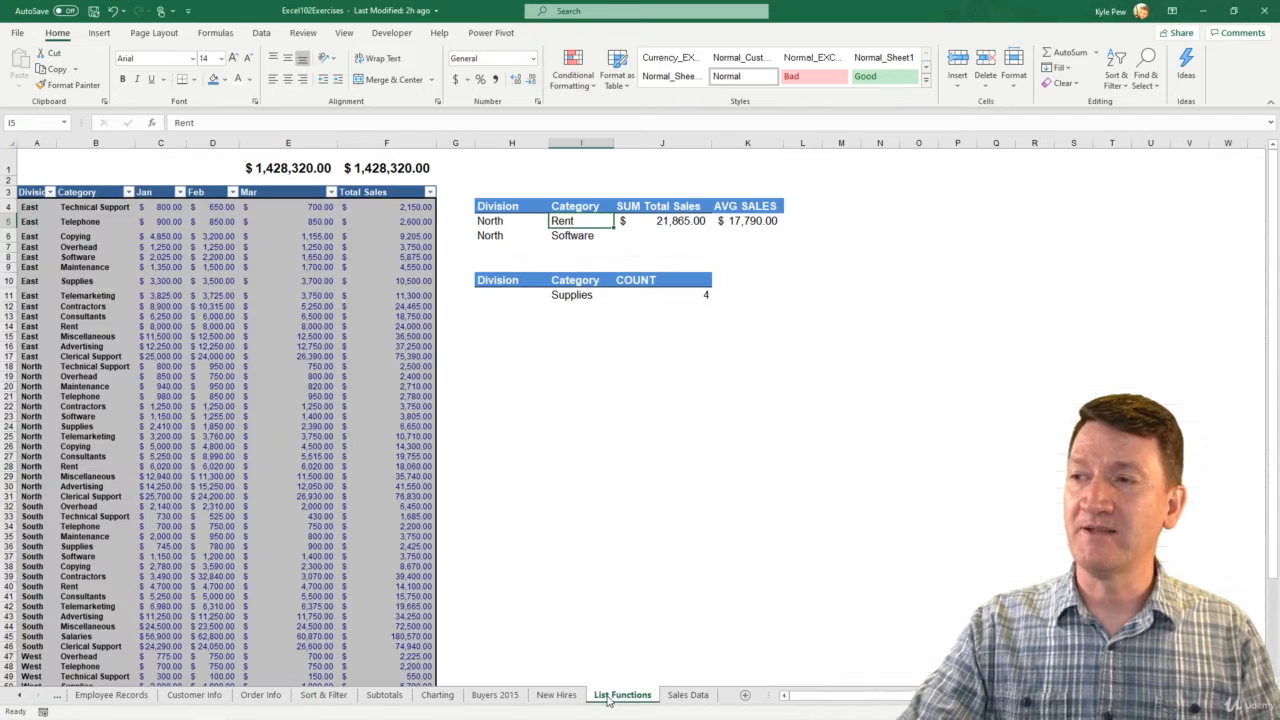
key("ctrl+2")
left_click_drag(607, 681, 674, 474)
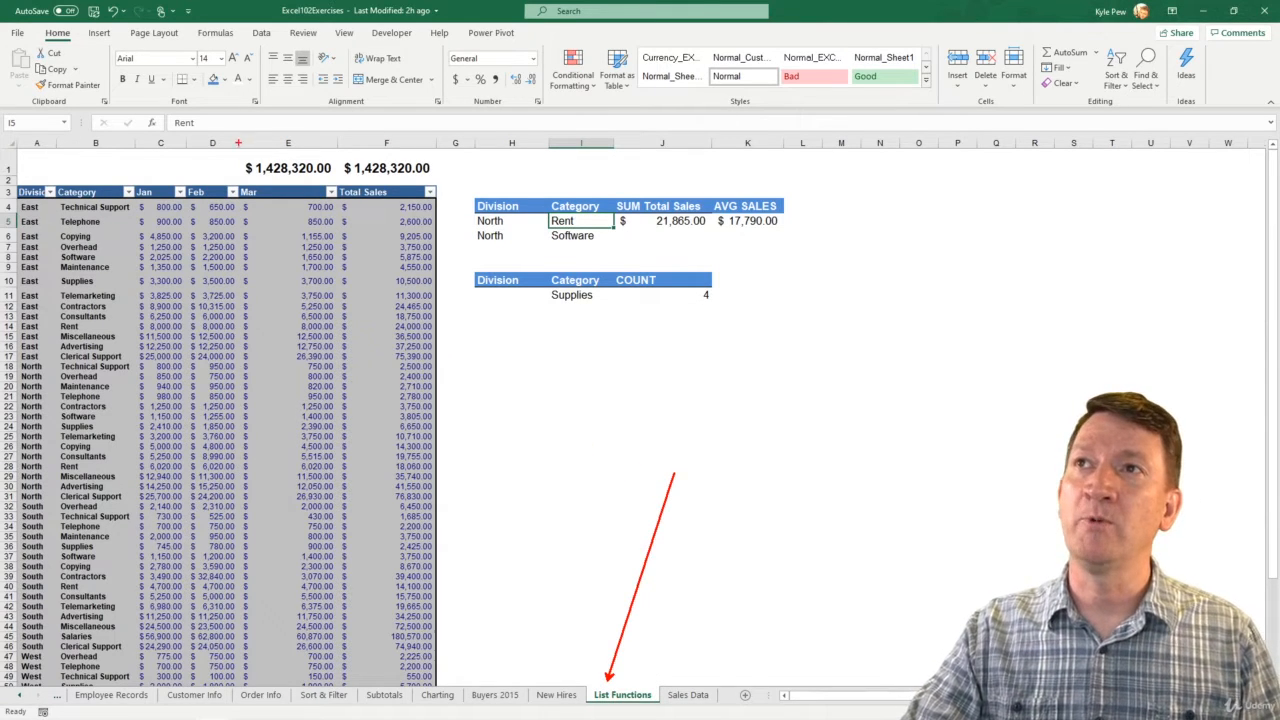
mouse_move(238, 145)
left_mouse_down()
mouse_move(380, 186)
mouse_move(798, 241)
left_mouse_up()
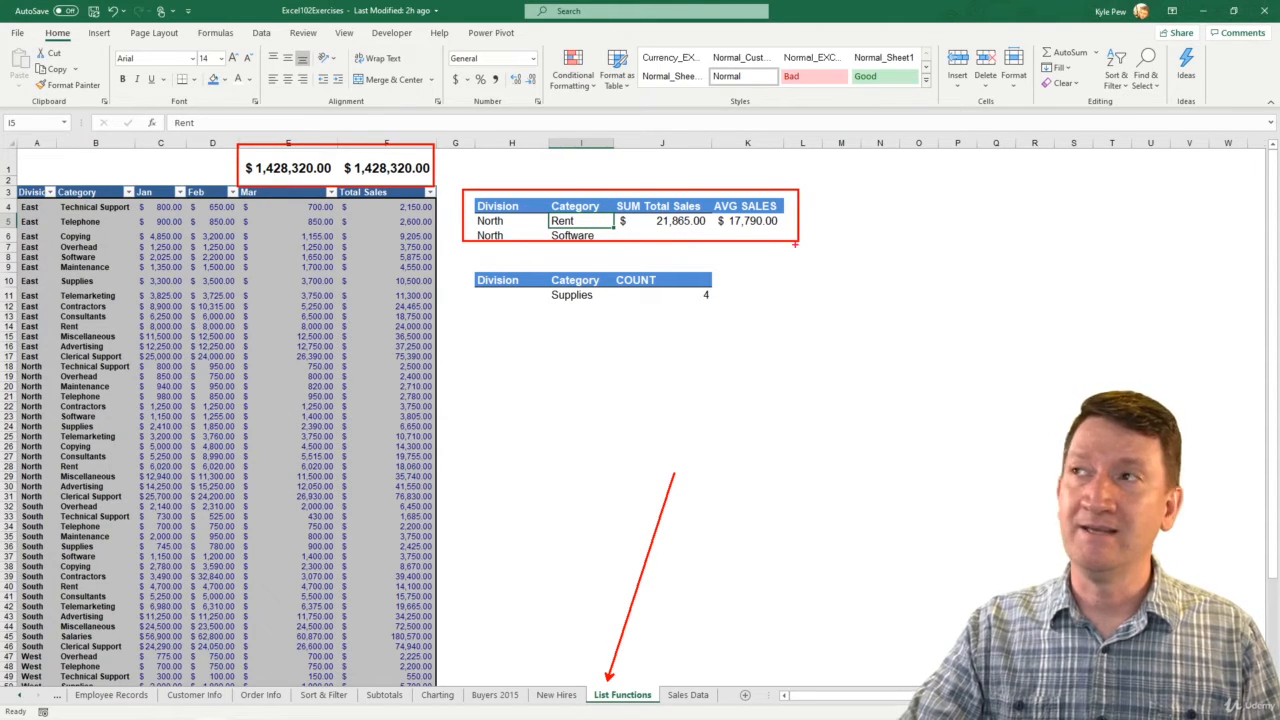
left_click_drag(465, 263, 738, 331)
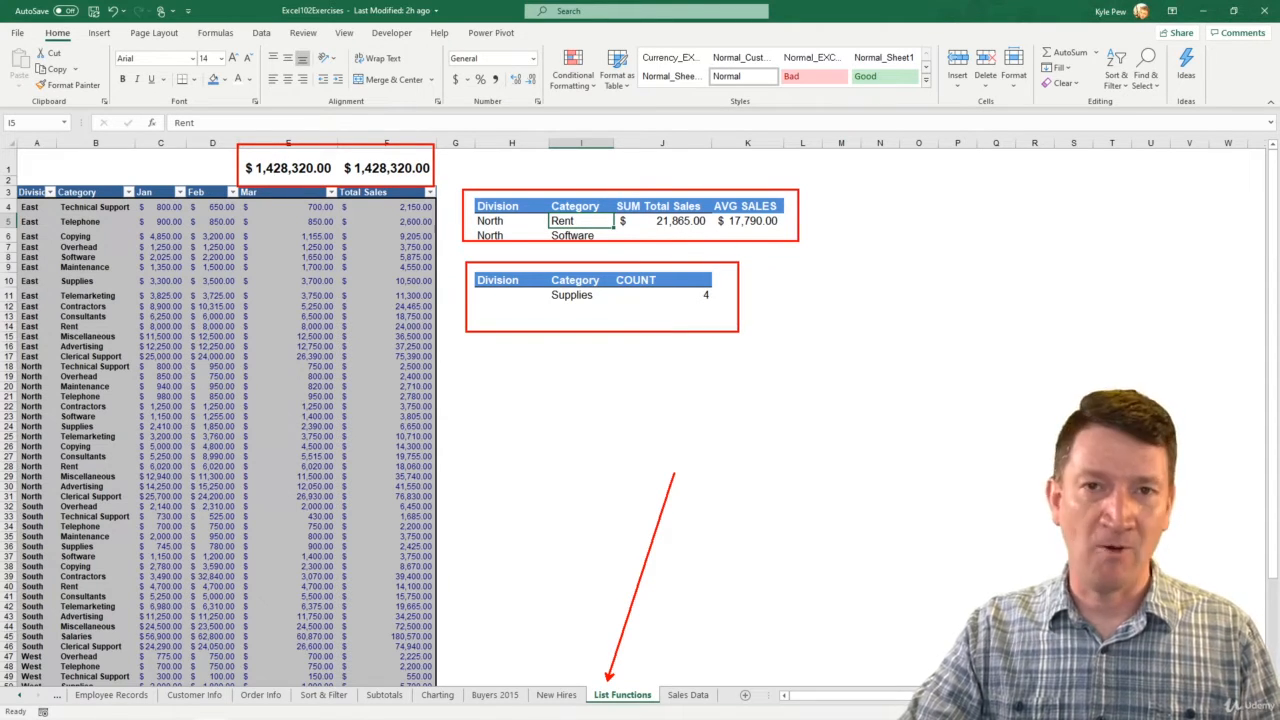
key("Escape")
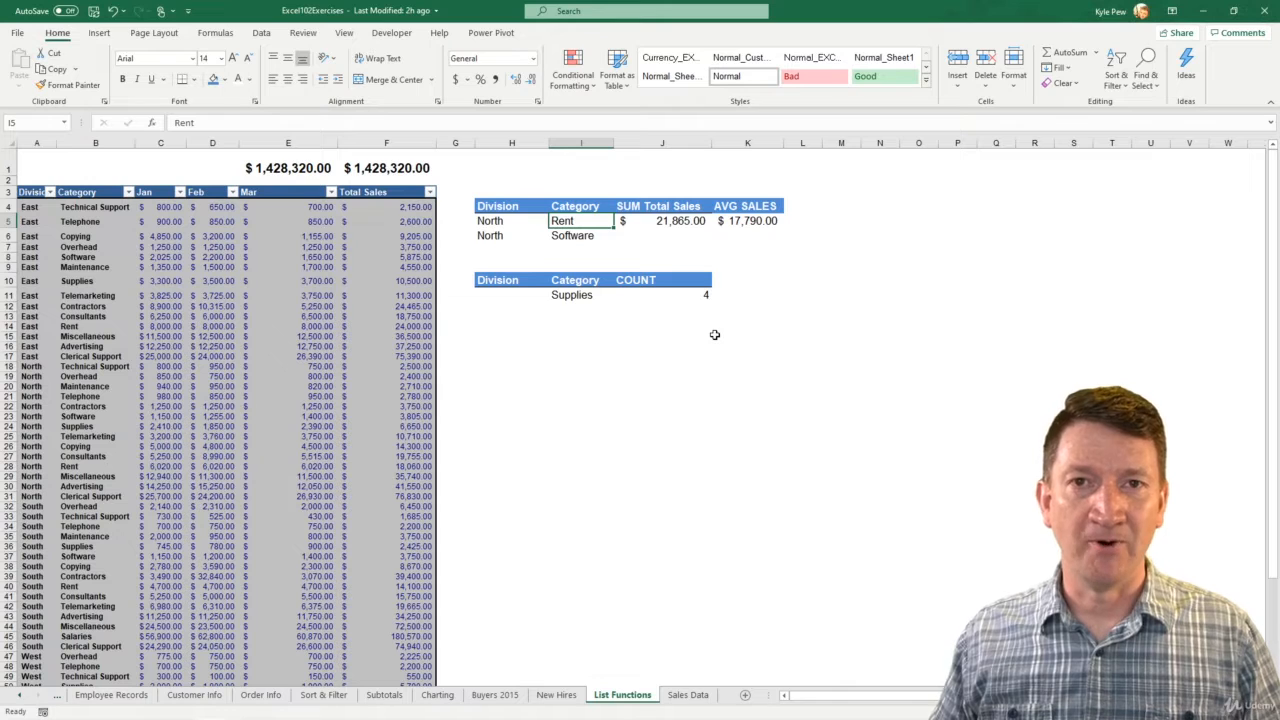
left_click(657, 222)
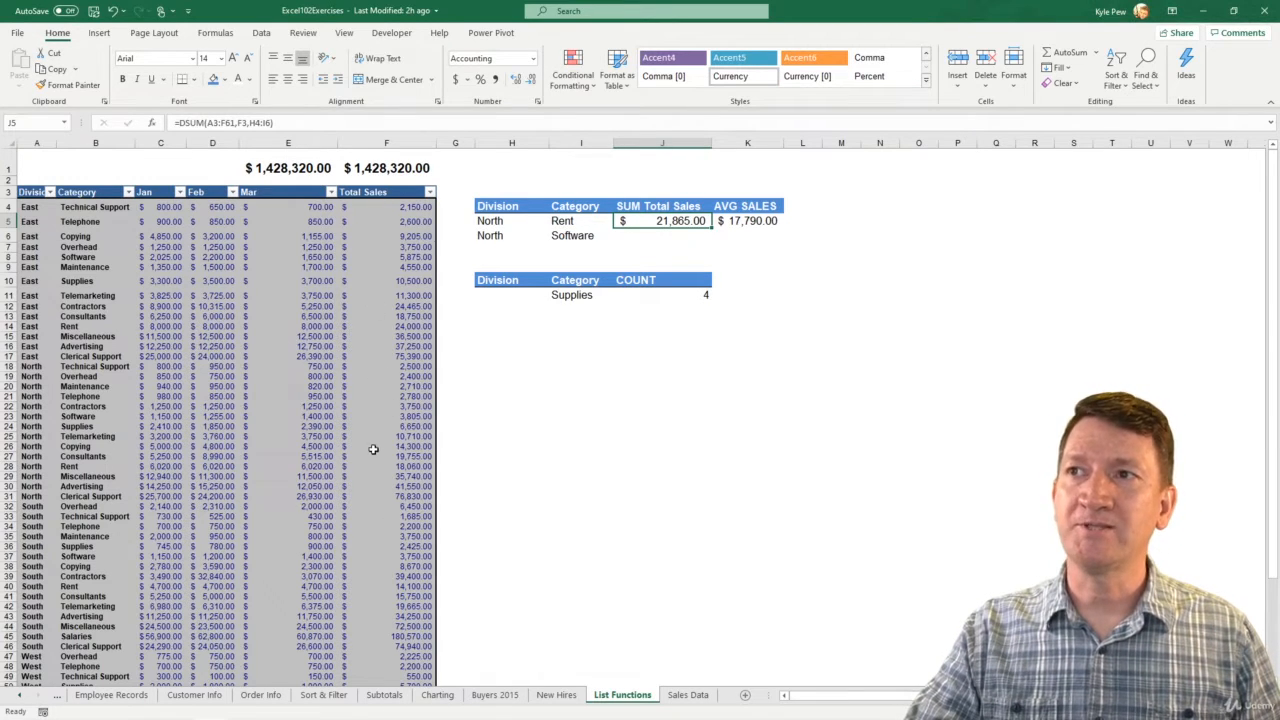
Change the first criteria category in cell I5 to Supplies
left_click(565, 222)
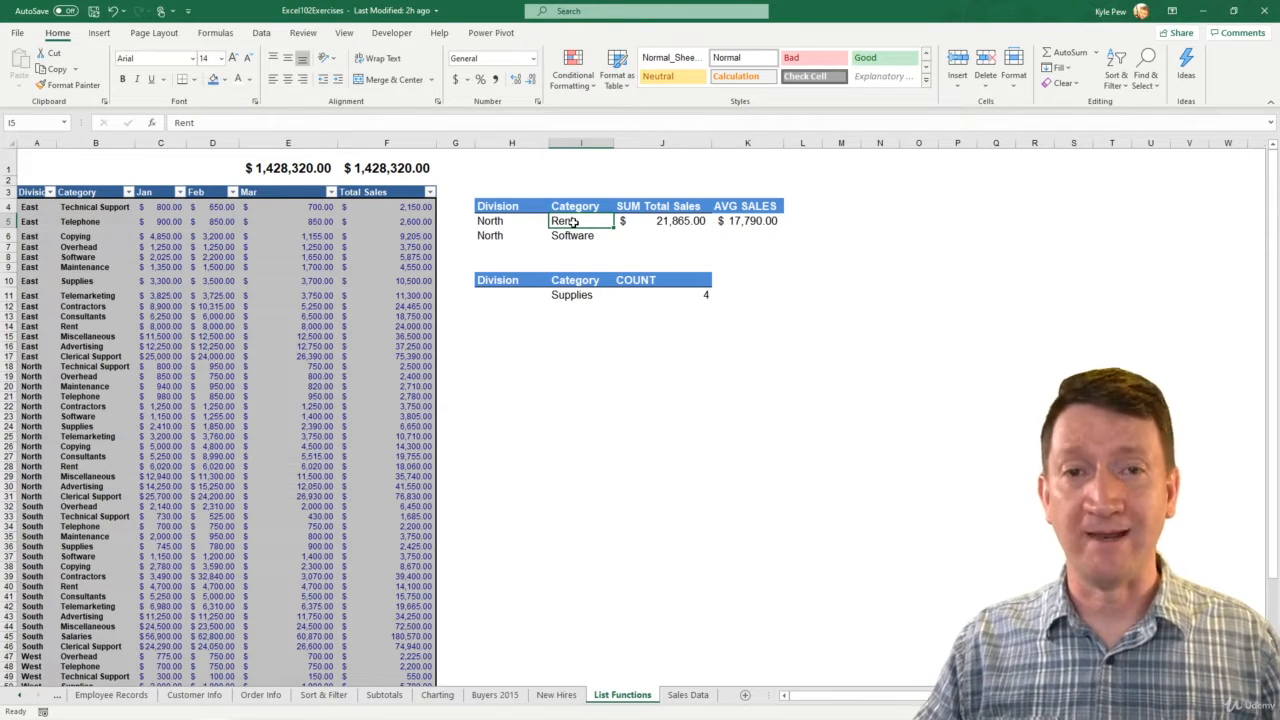
type("Supplies")
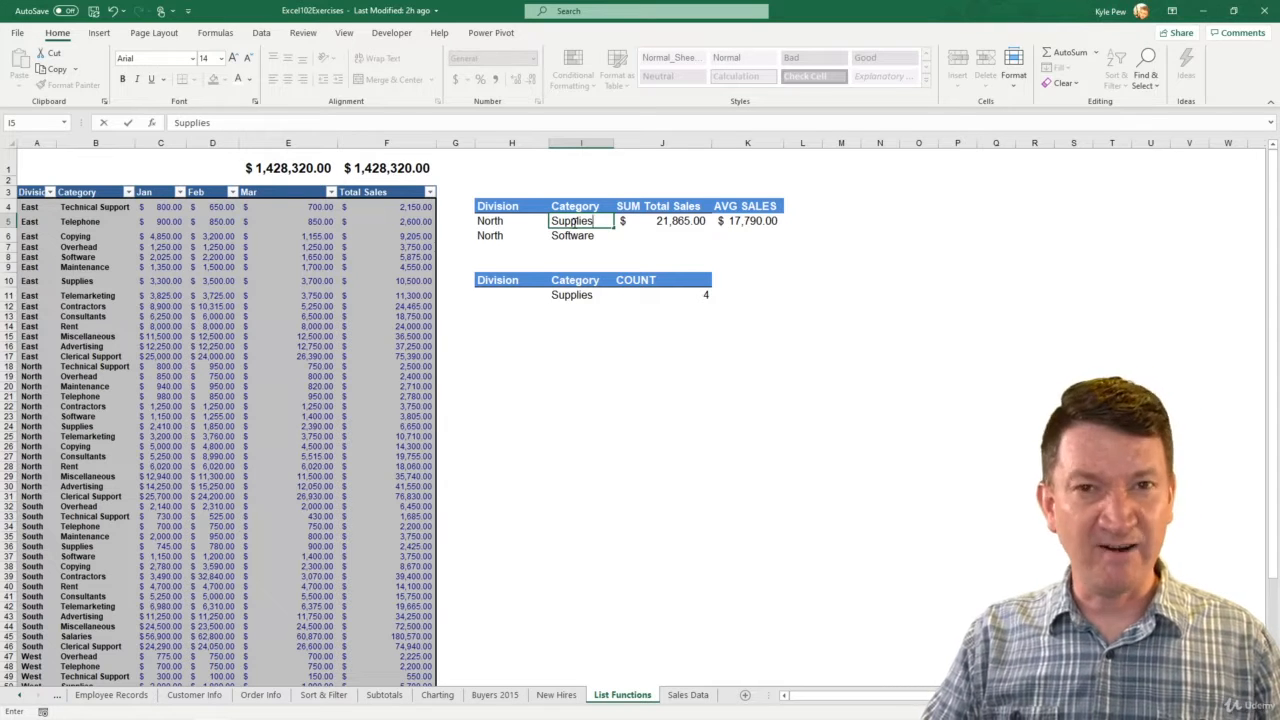
key("Return")
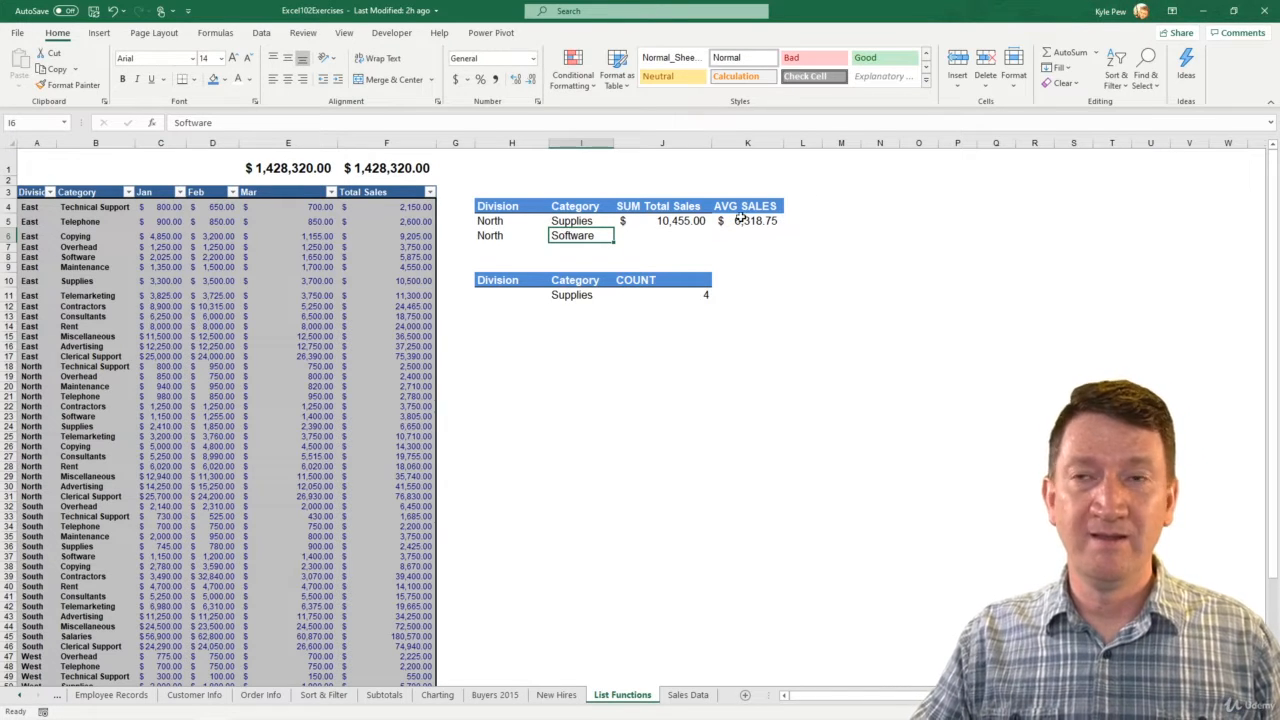
Misspell the category in I5 as Supplis to test the database formulas, and correct it back to Supplies
double_click(589, 220)
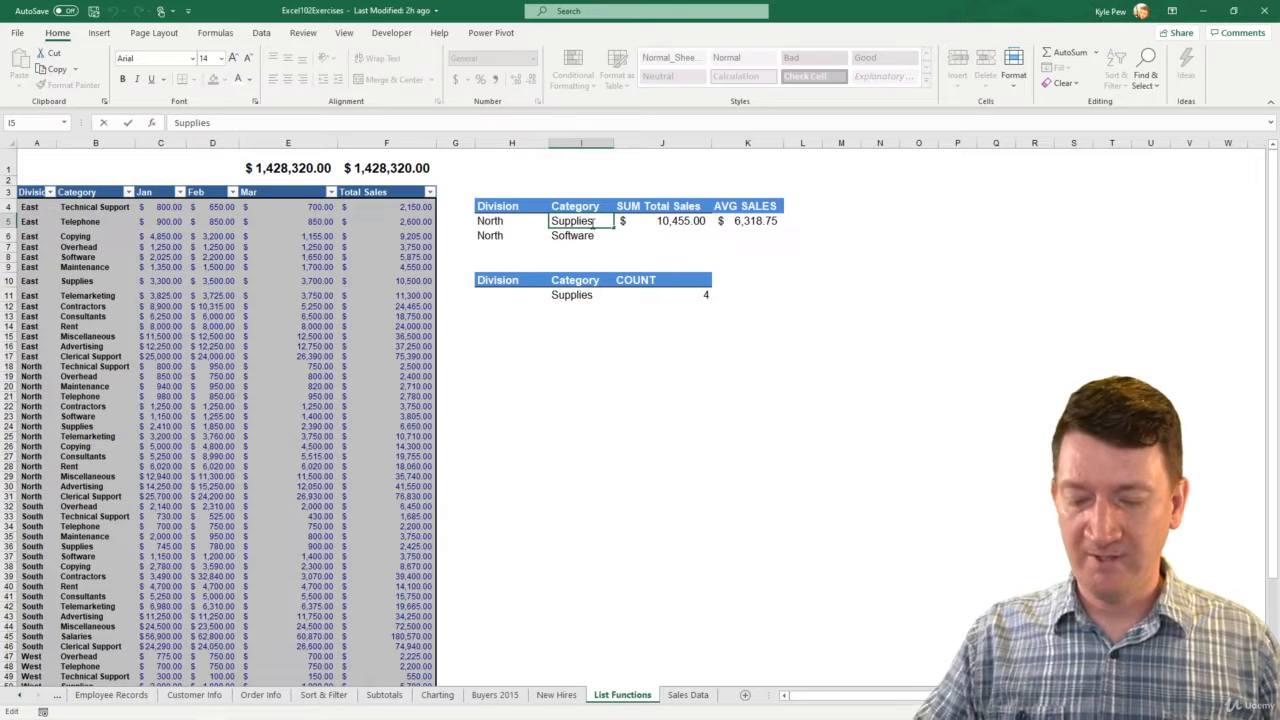
key("BackSpace")
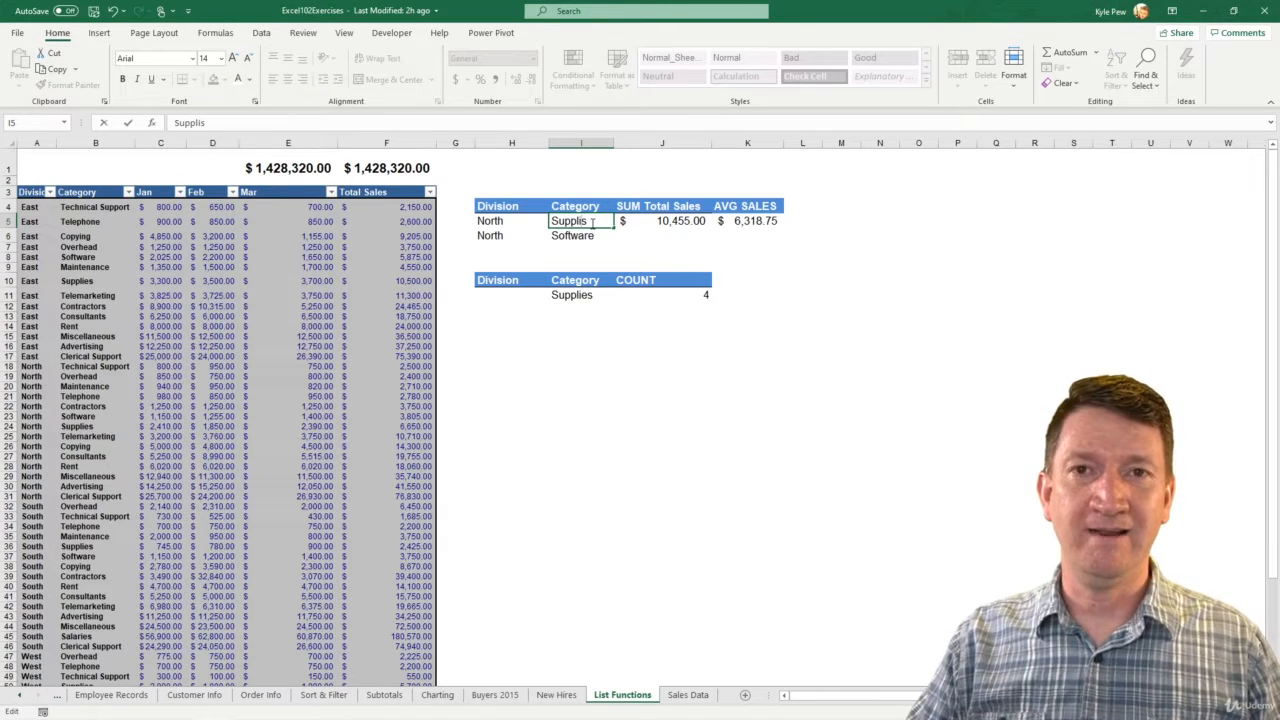
key("Return")
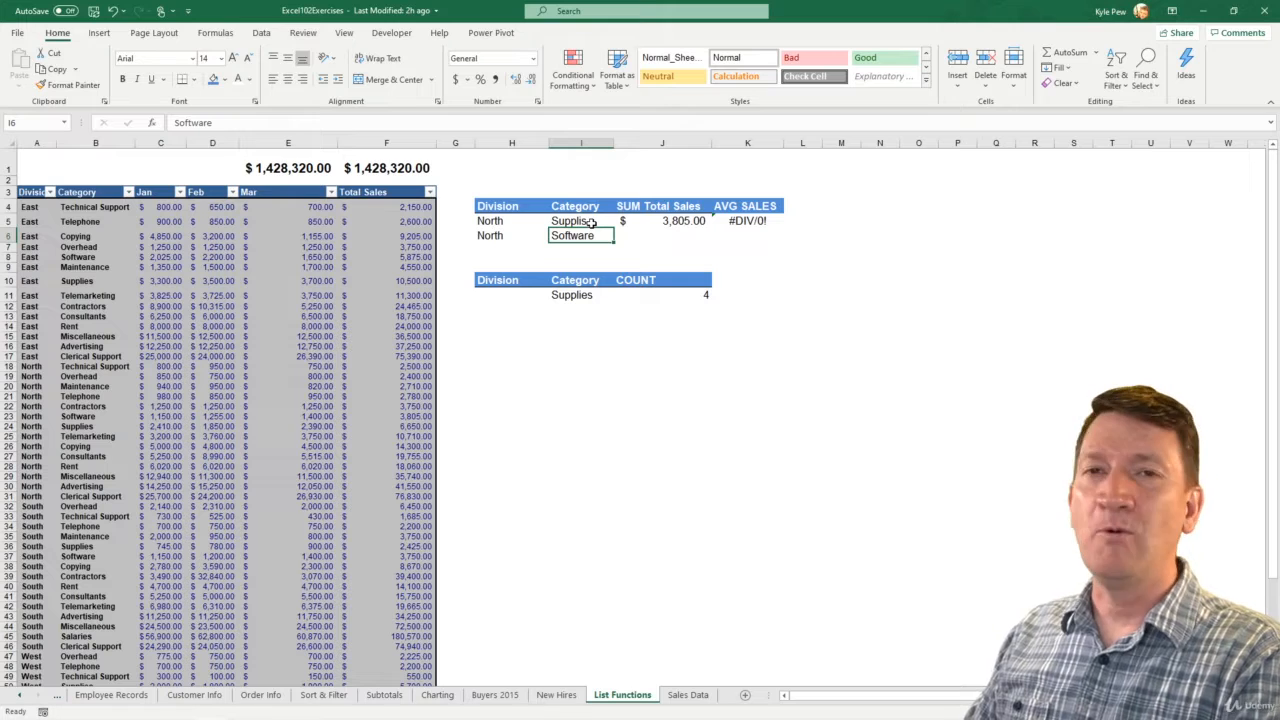
double_click(590, 221)
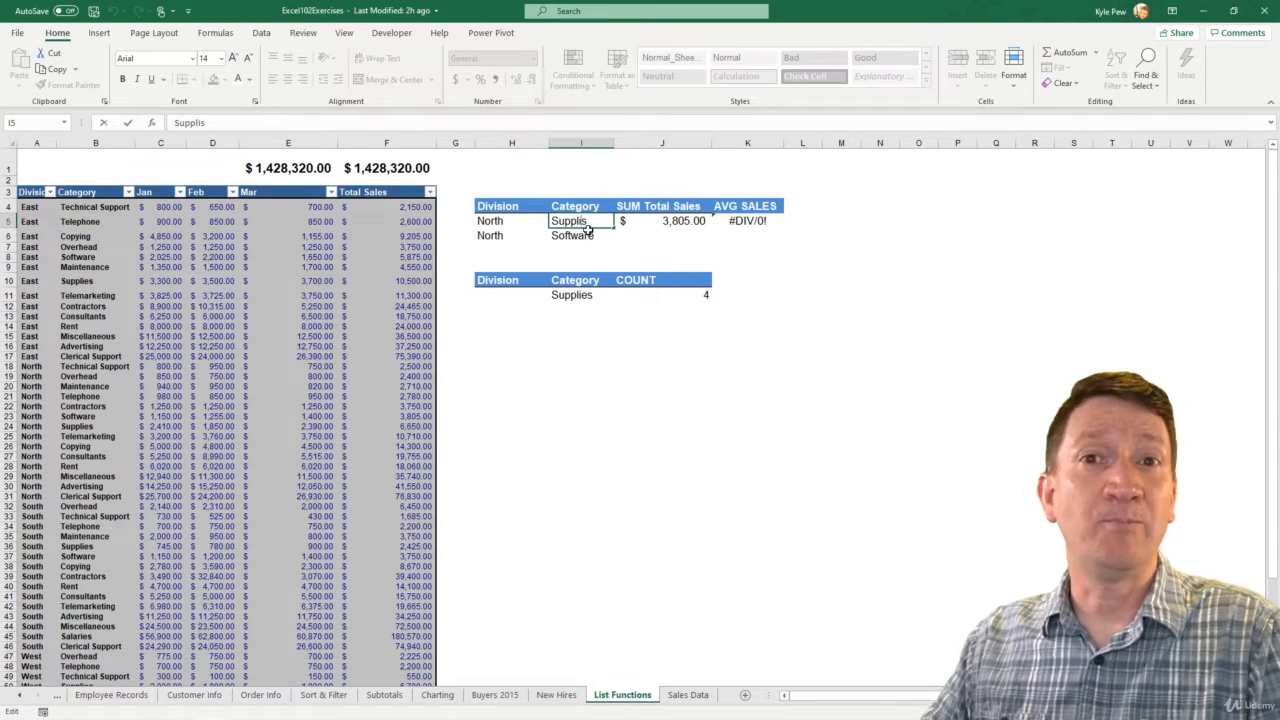
type("e")
key("Return")
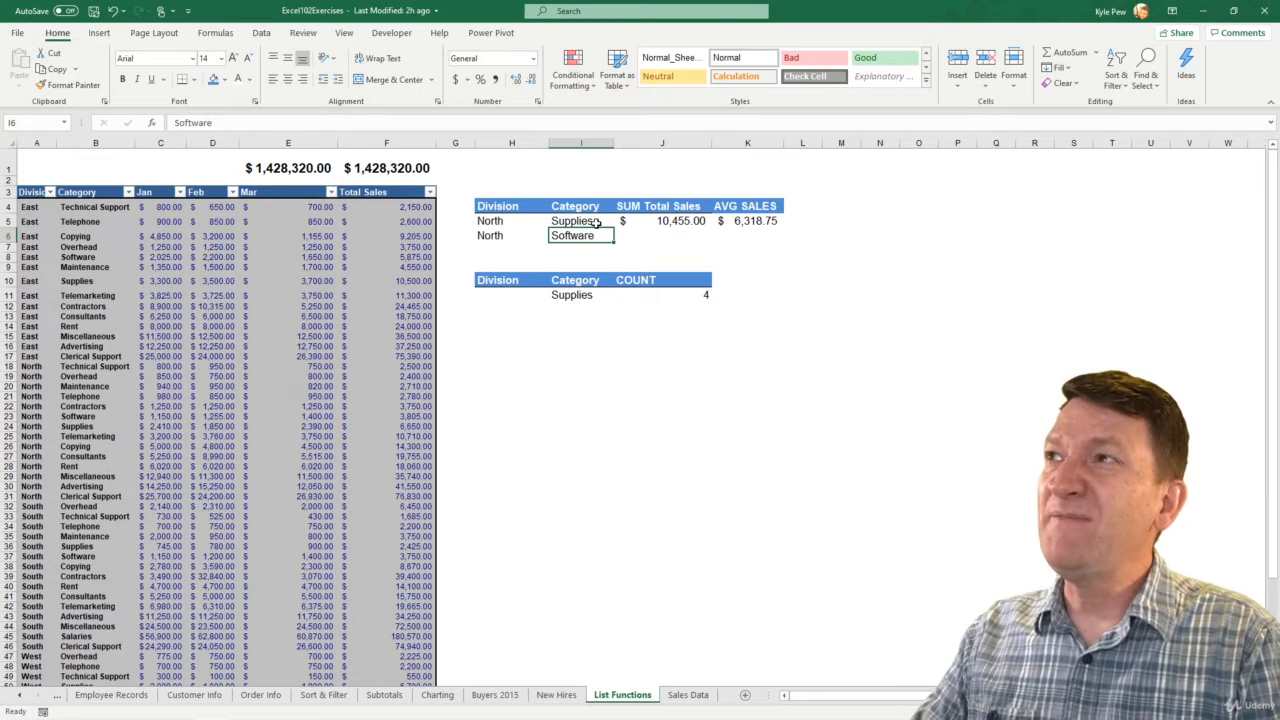
Add a trailing space after Supplies in I5 to test the database formulas, and remove the space again
double_click(604, 221)
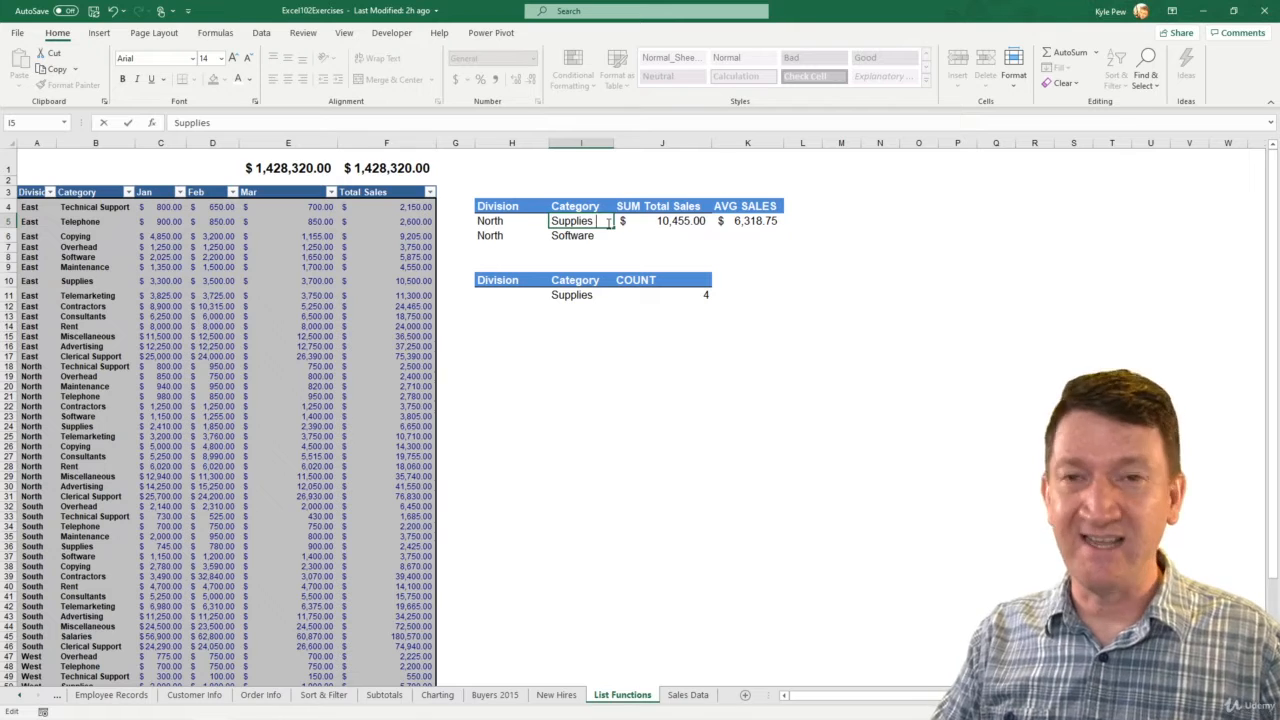
key("Return")
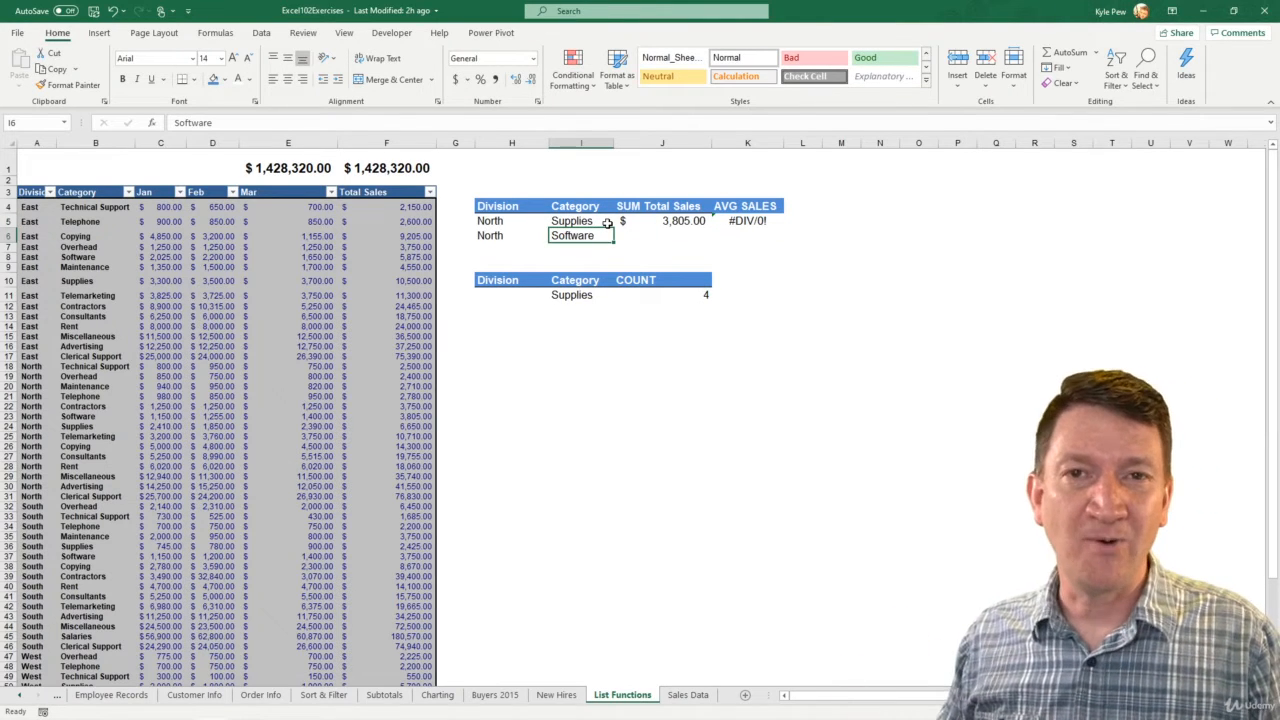
double_click(607, 222)
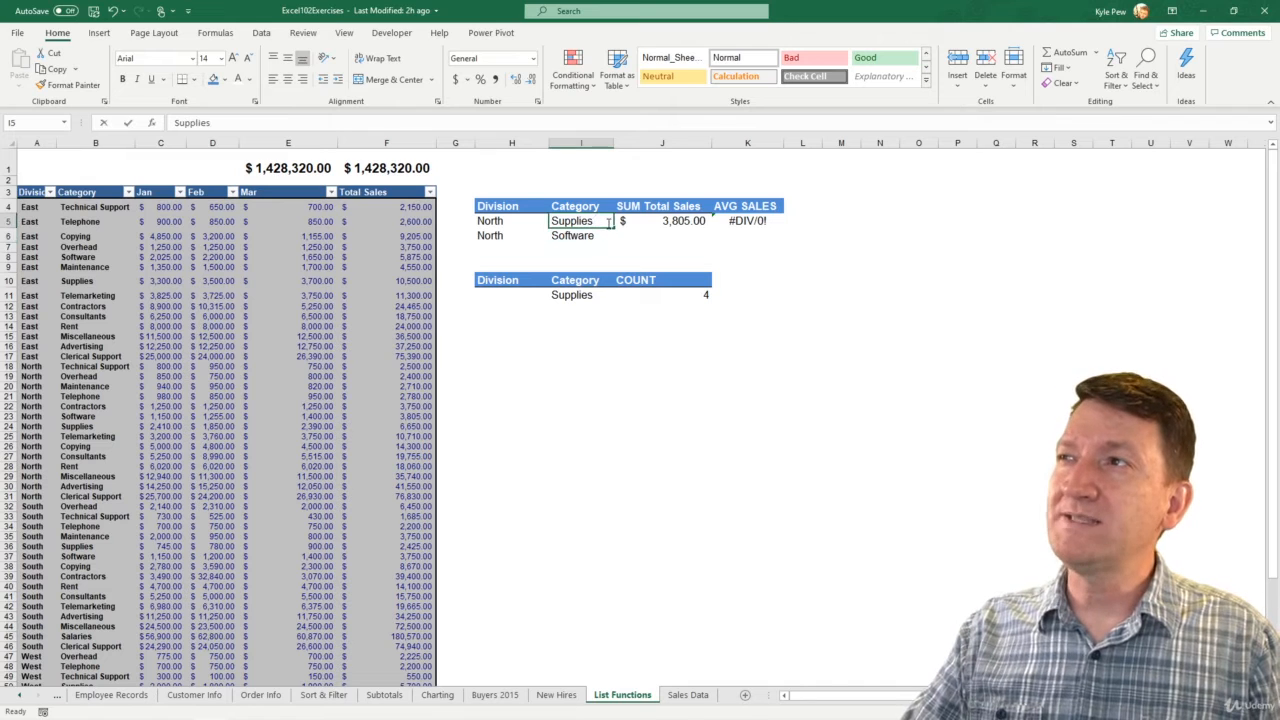
key("BackSpace")
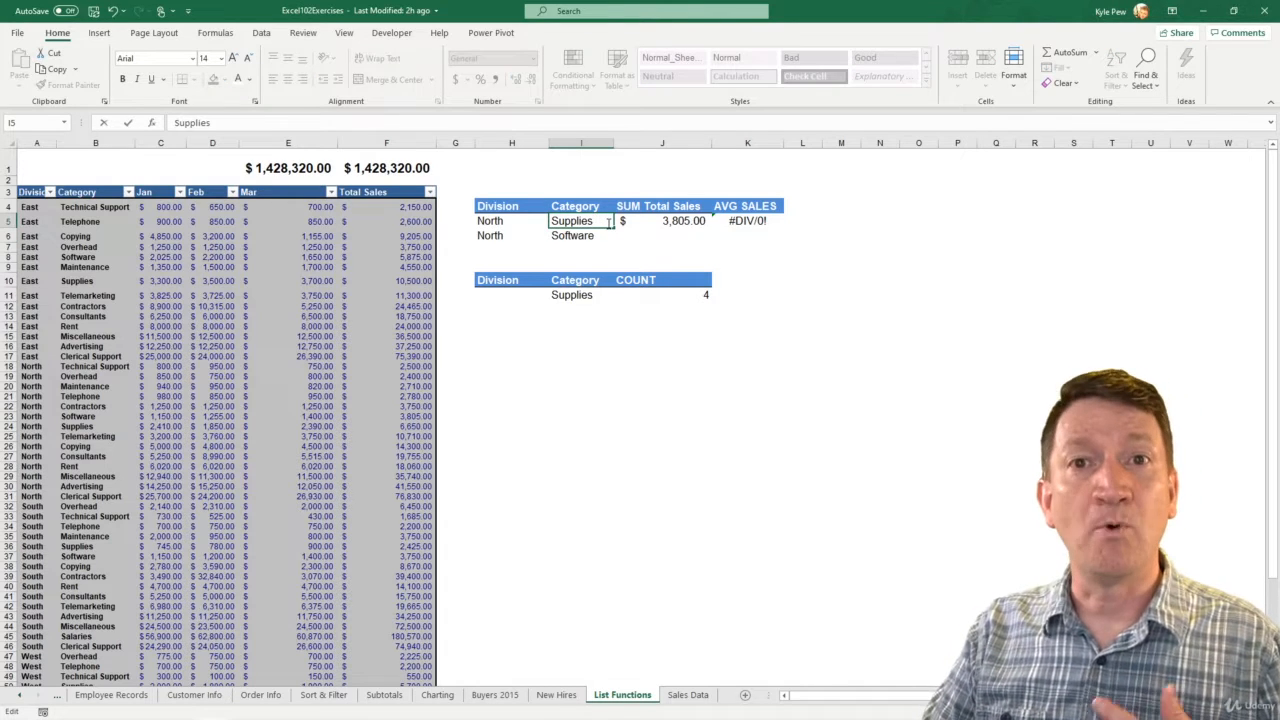
key("Return")
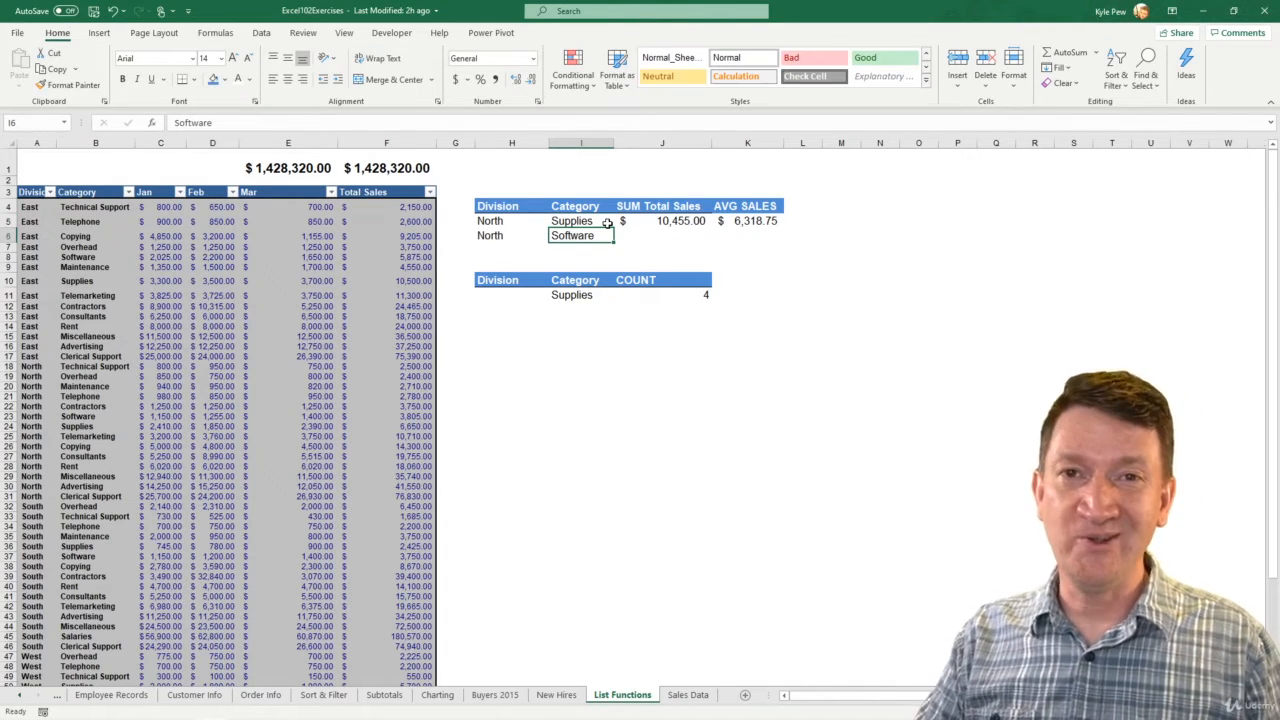
left_click(591, 222)
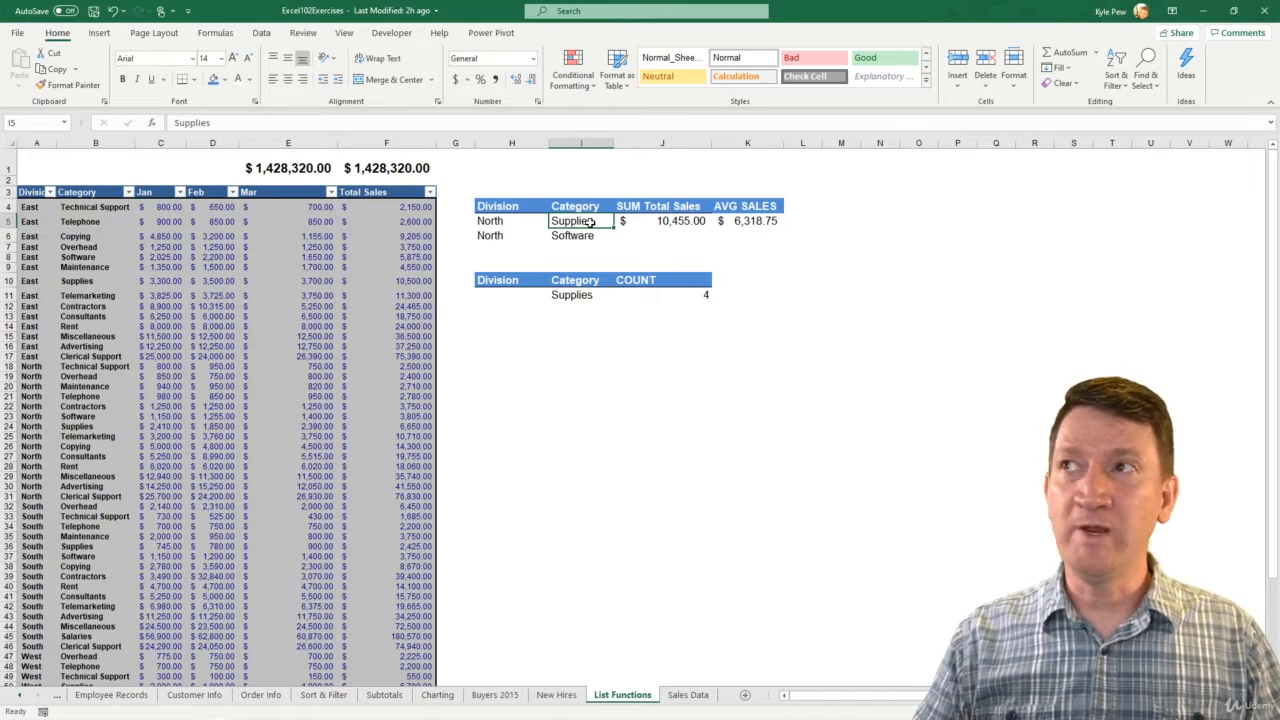
left_click(261, 33)
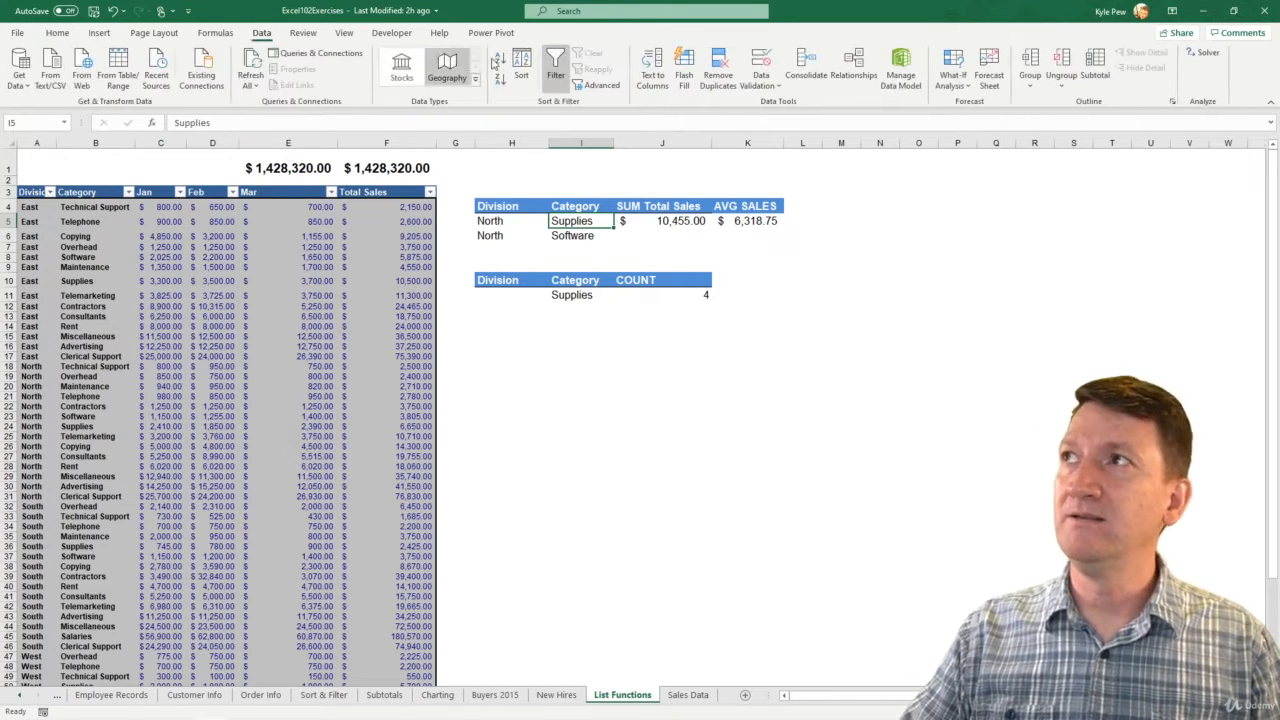
left_click(760, 86)
left_click(757, 108)
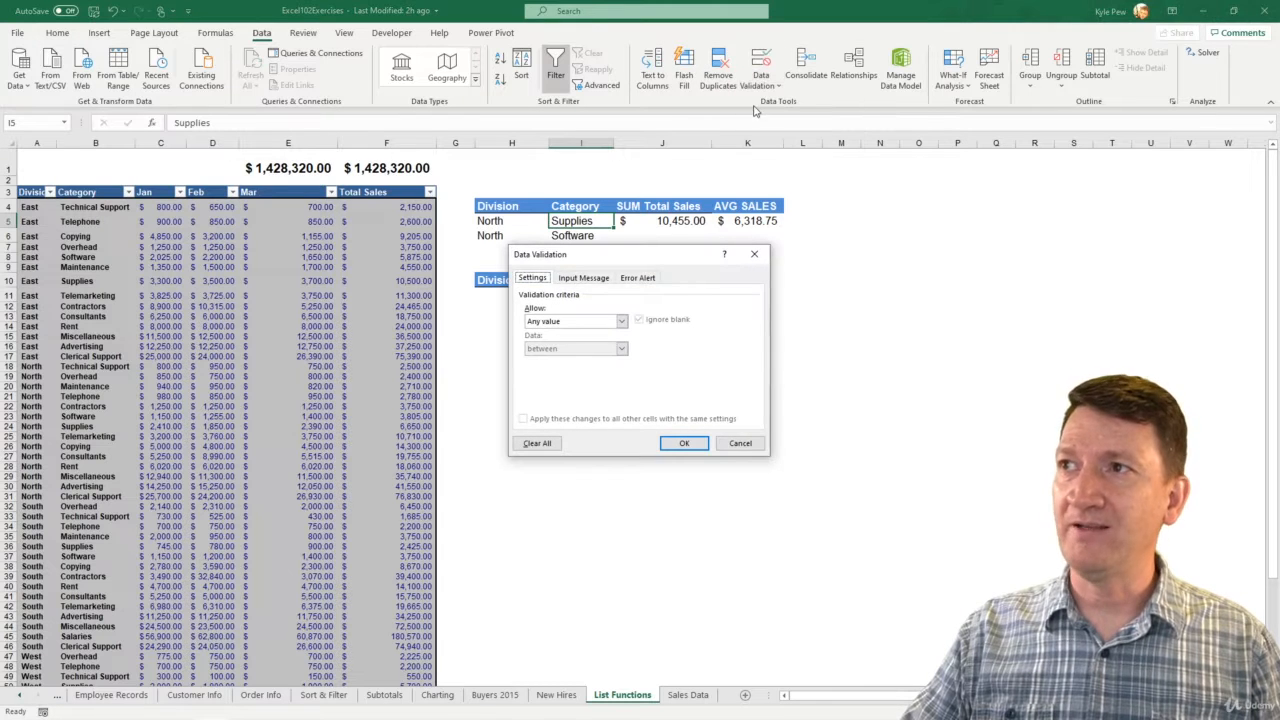
left_click(585, 321)
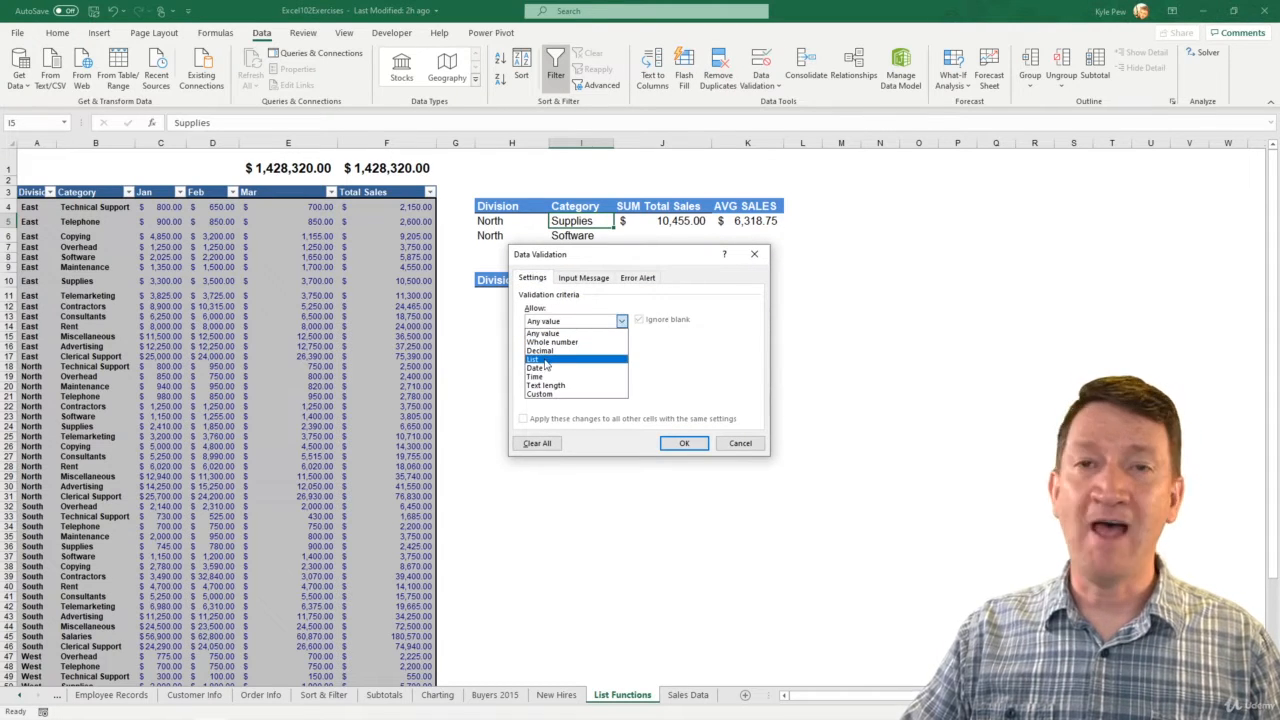
left_click(546, 364)
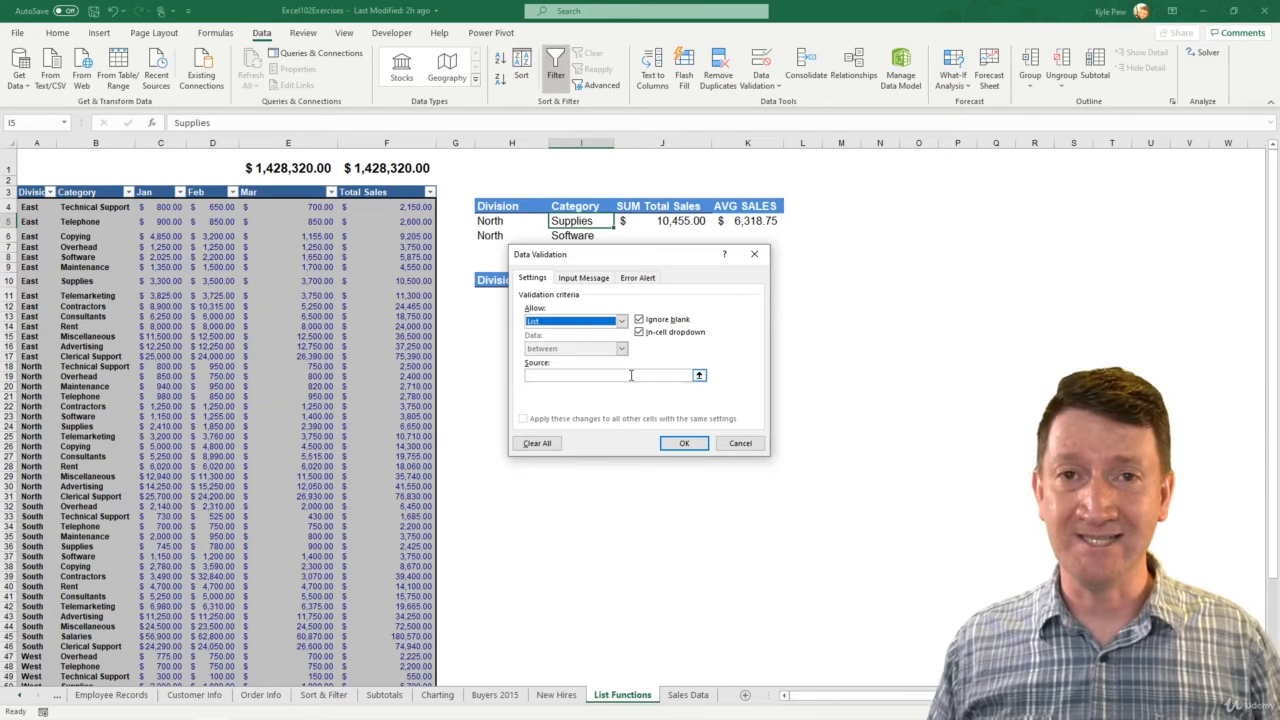
left_click(738, 443)
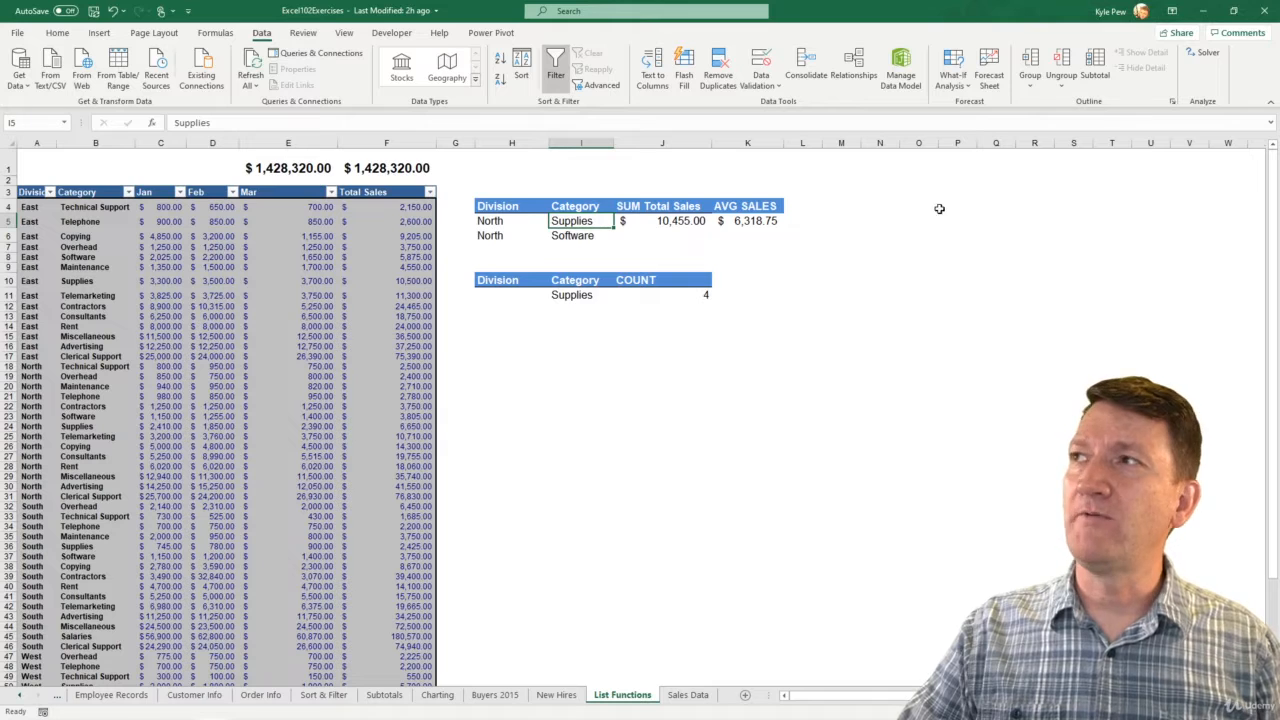
Start a list of categories in column N with Technical Support in N2 and Telephone in N3
left_click(877, 181)
left_click(876, 171)
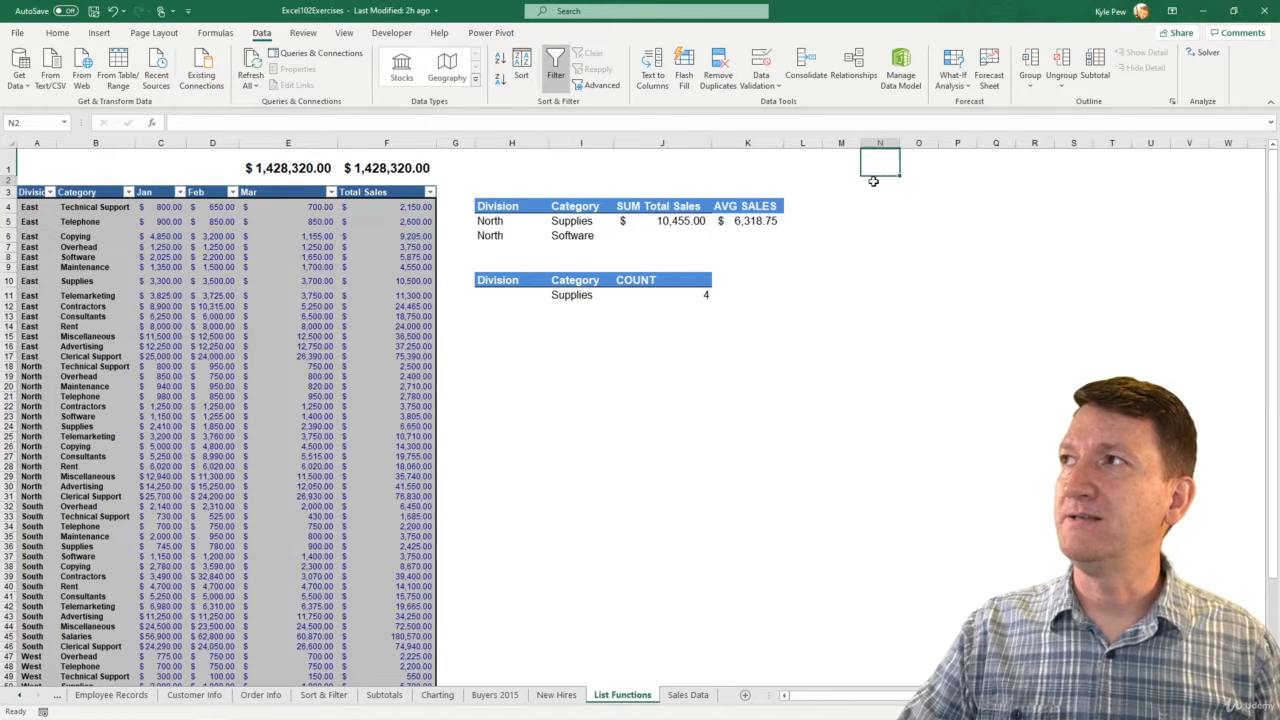
left_click(870, 181)
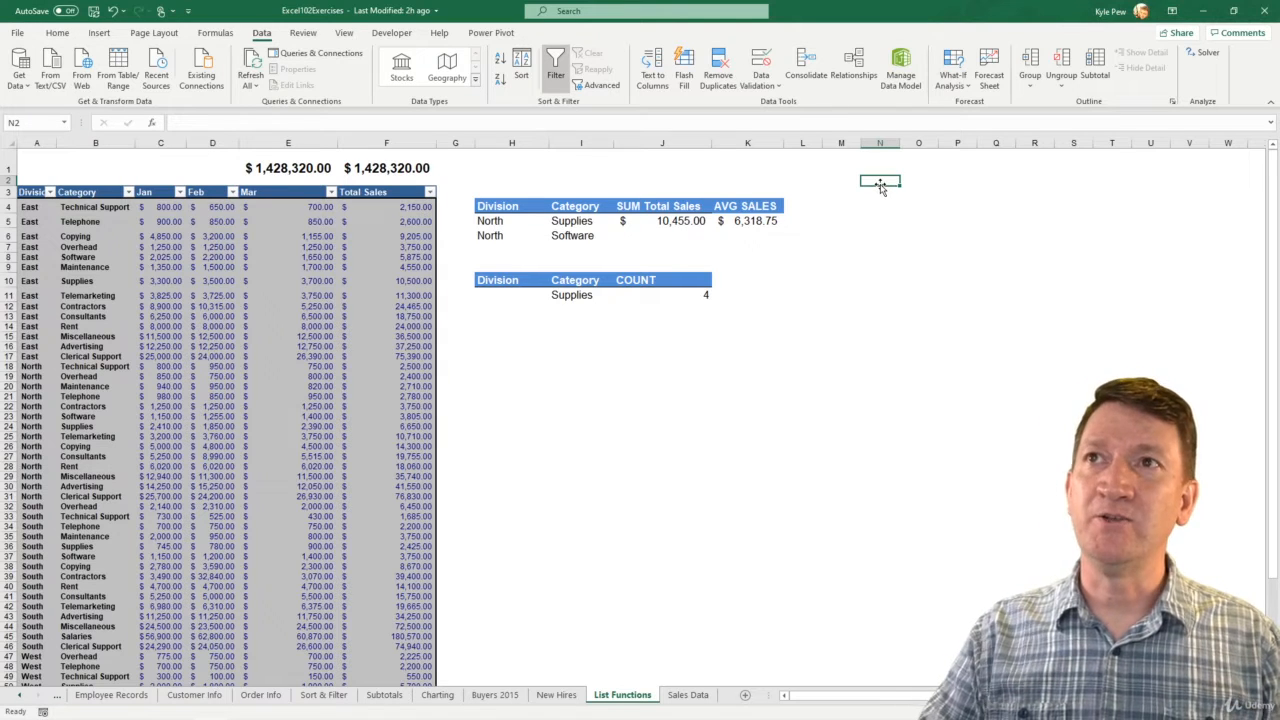
type("Tech")
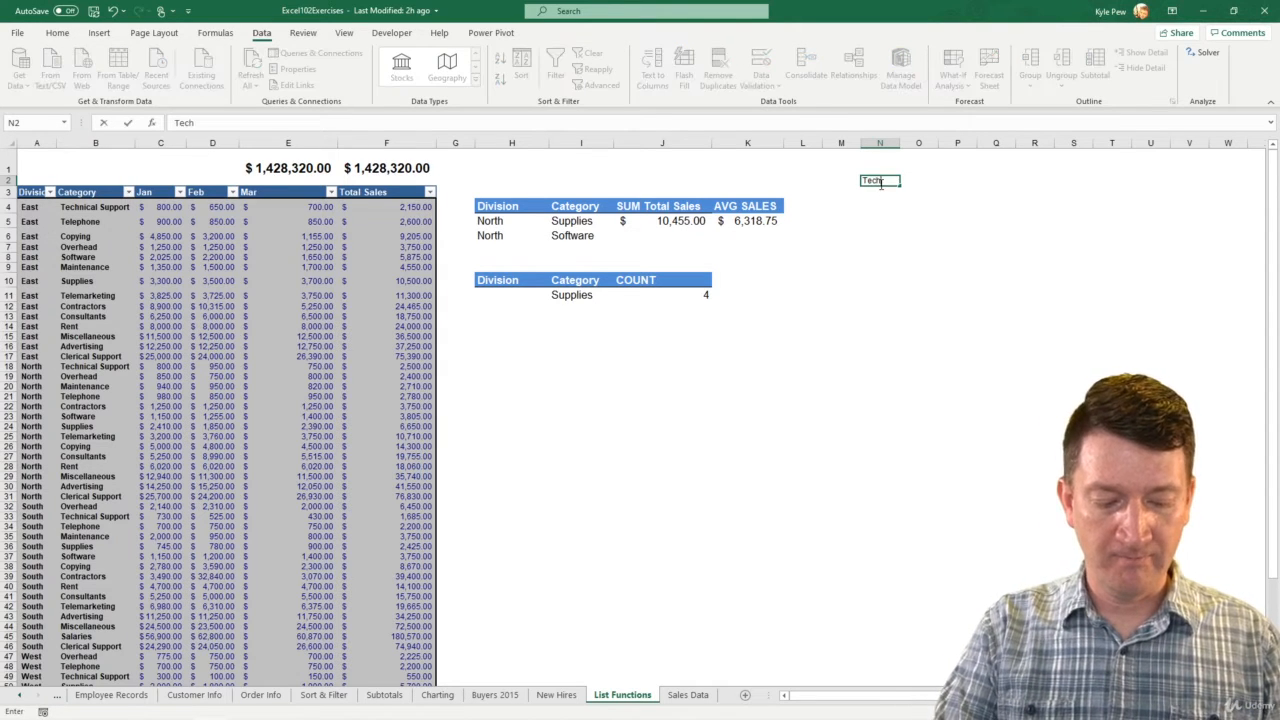
type("nical Support")
key("Return")
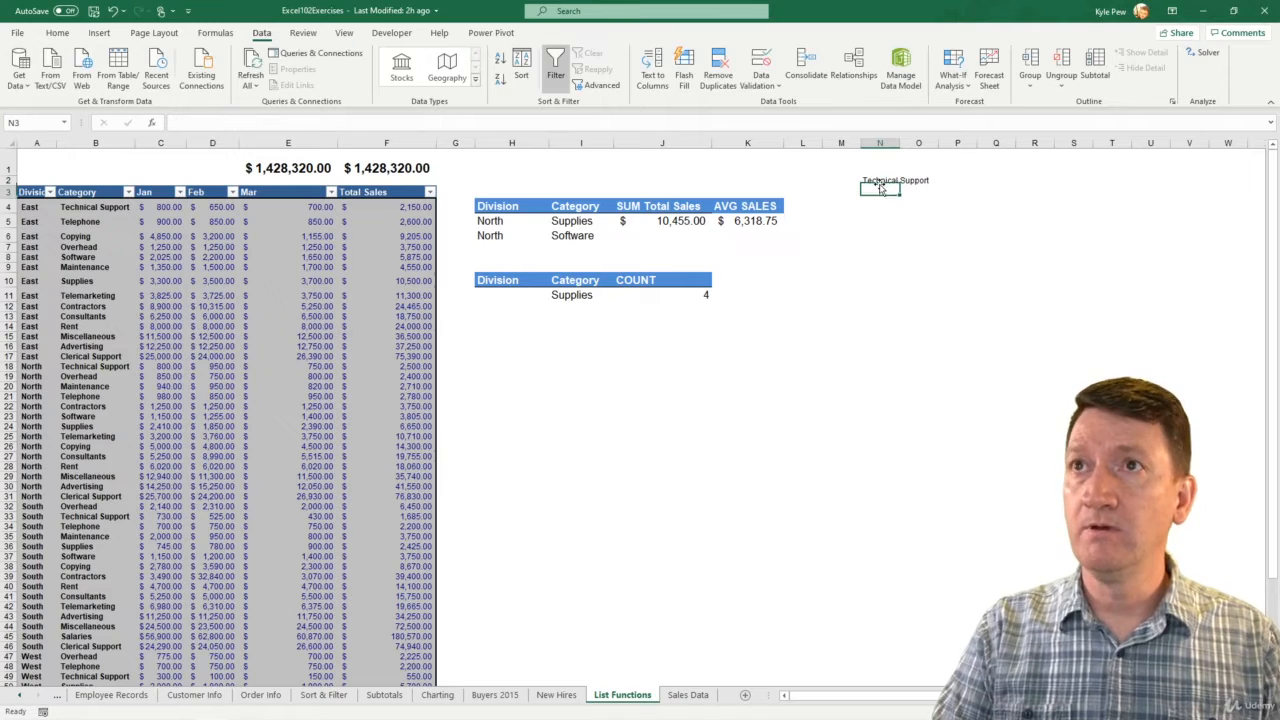
type("Tele")
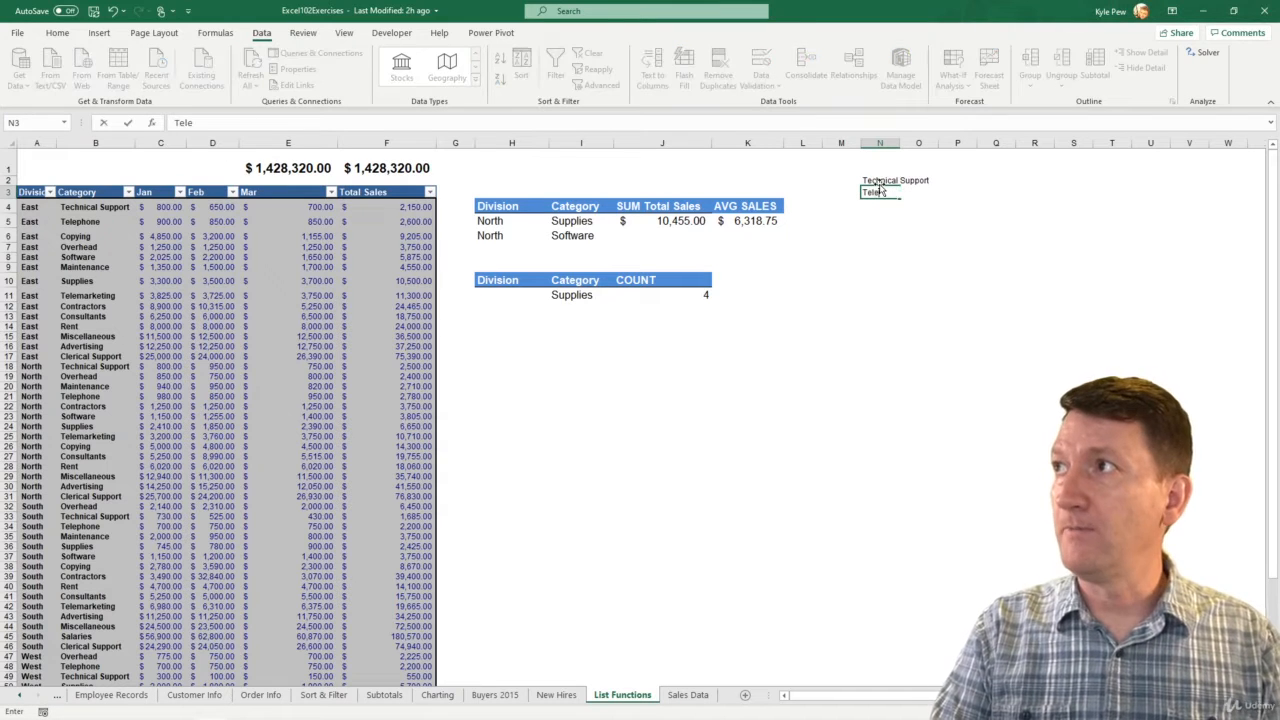
type("phone")
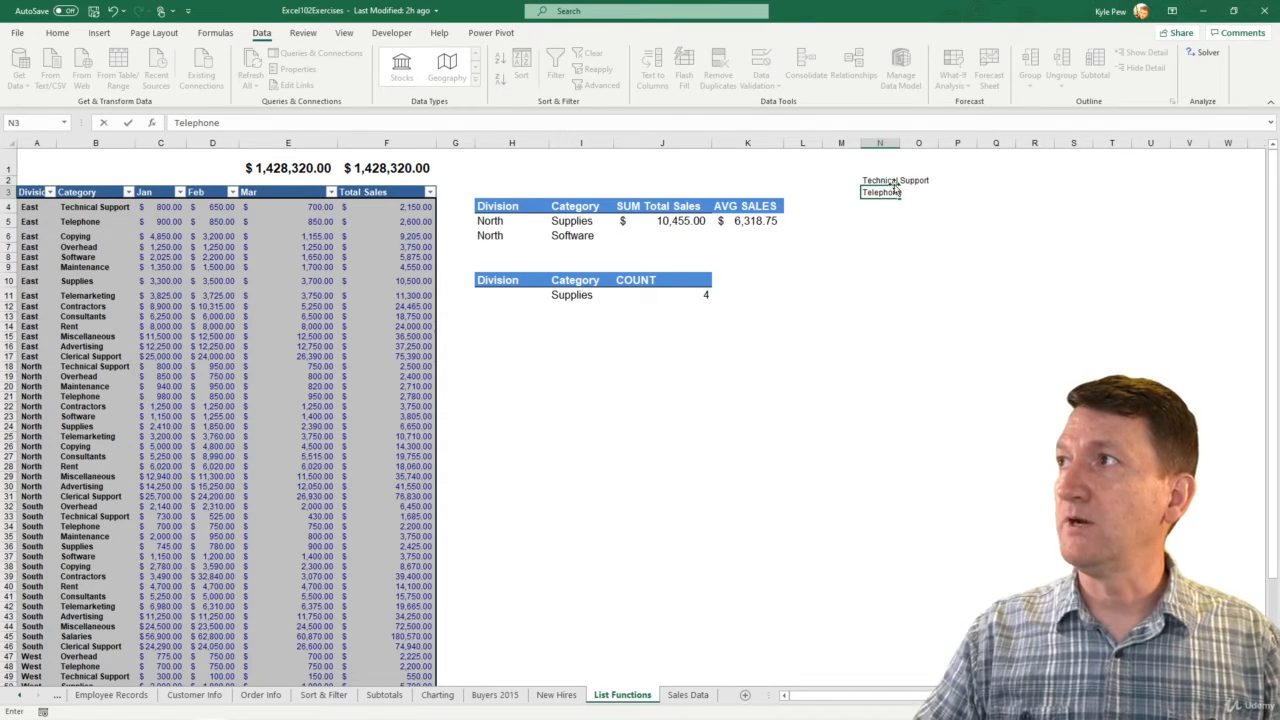
key("Return")
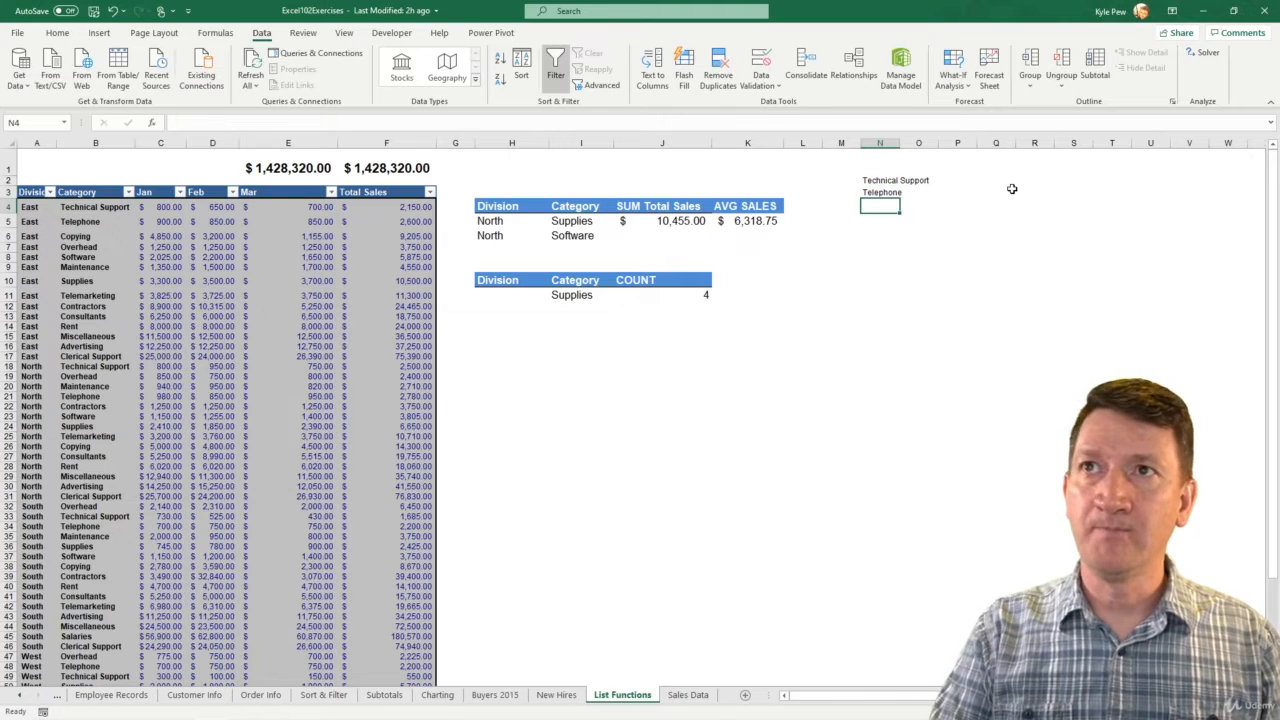
Add Copying to the category list in cell N4, correcting any misspelling
type("Copying")
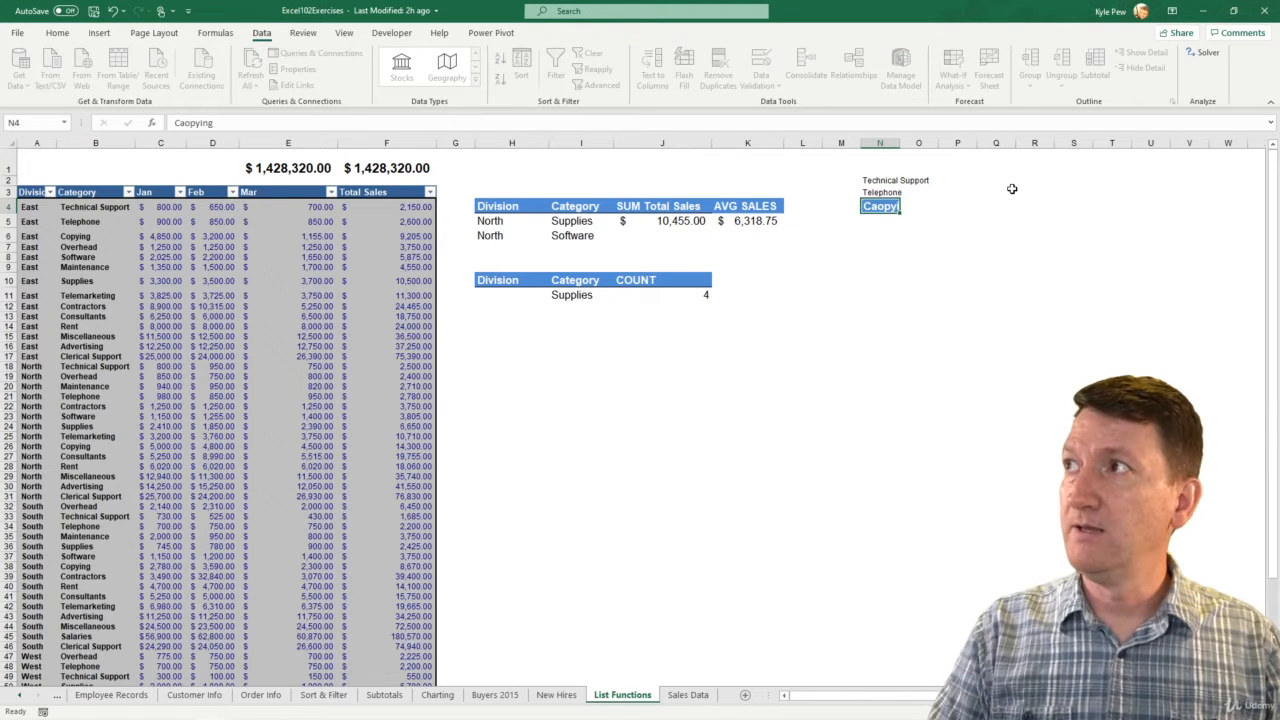
key("Return")
key("Up")
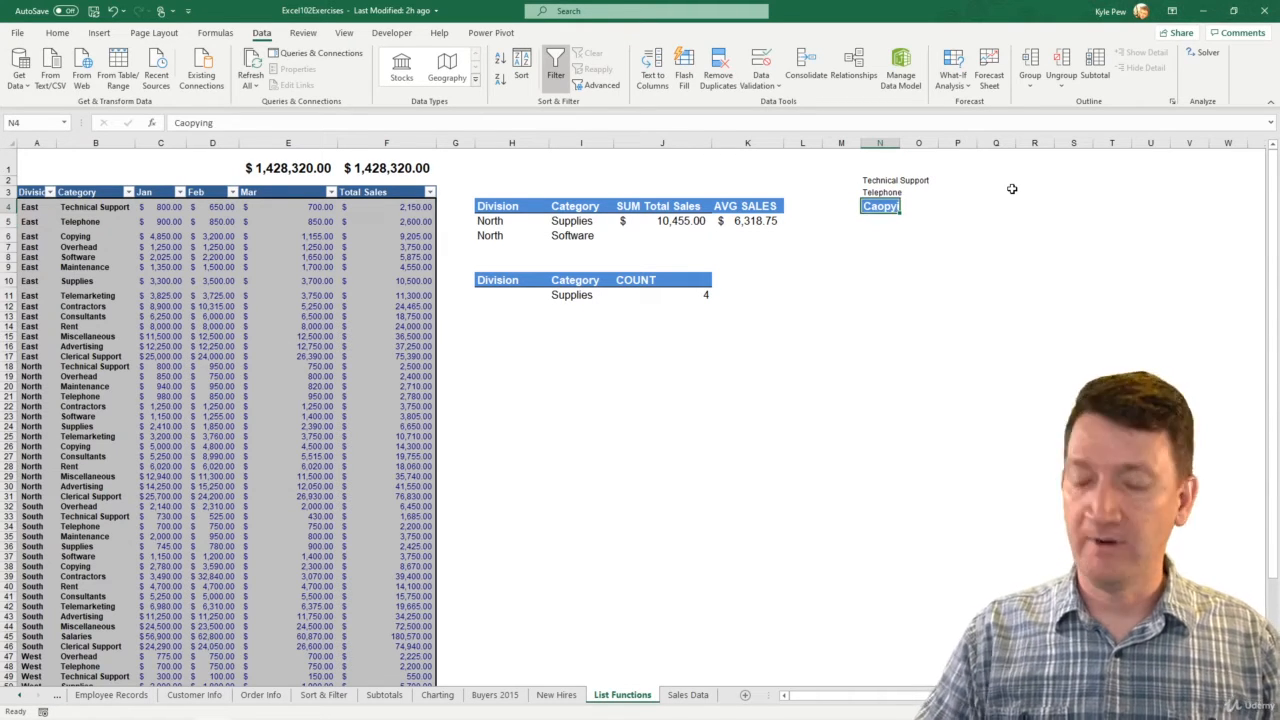
type("Copying")
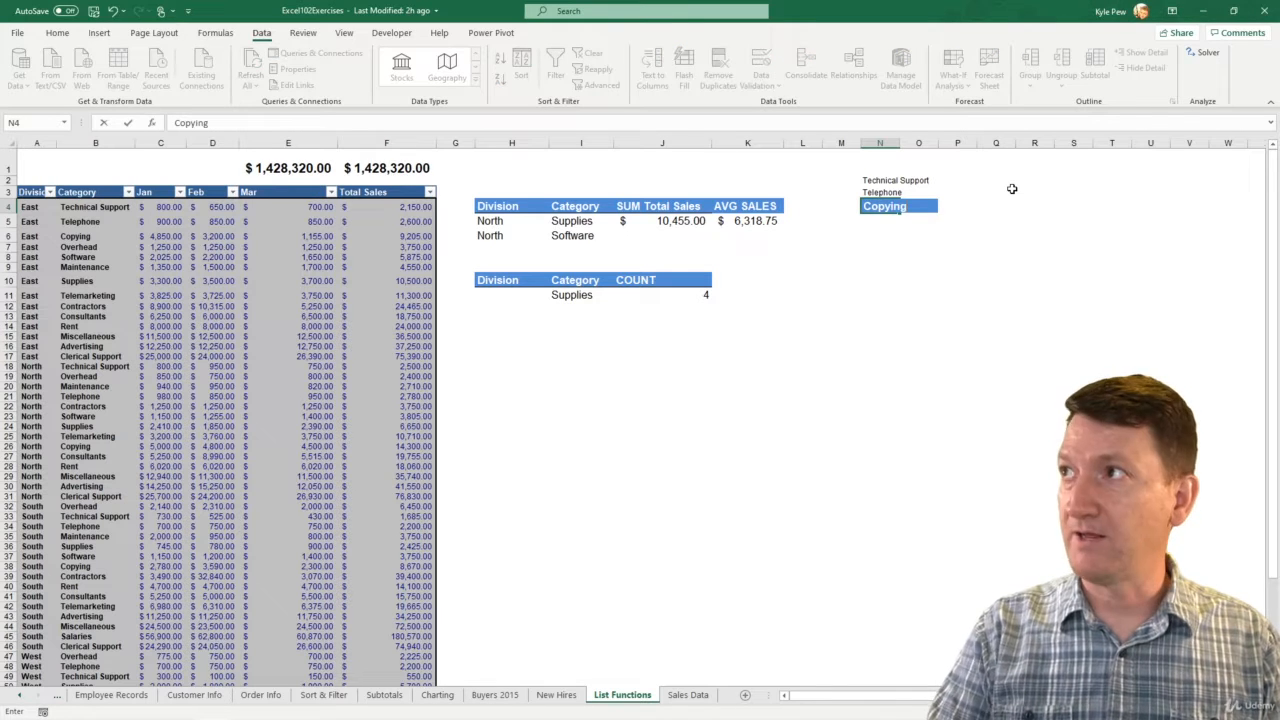
key("Return")
Clear the formatting of the Copying entry in N4 while keeping its text
left_click(886, 201)
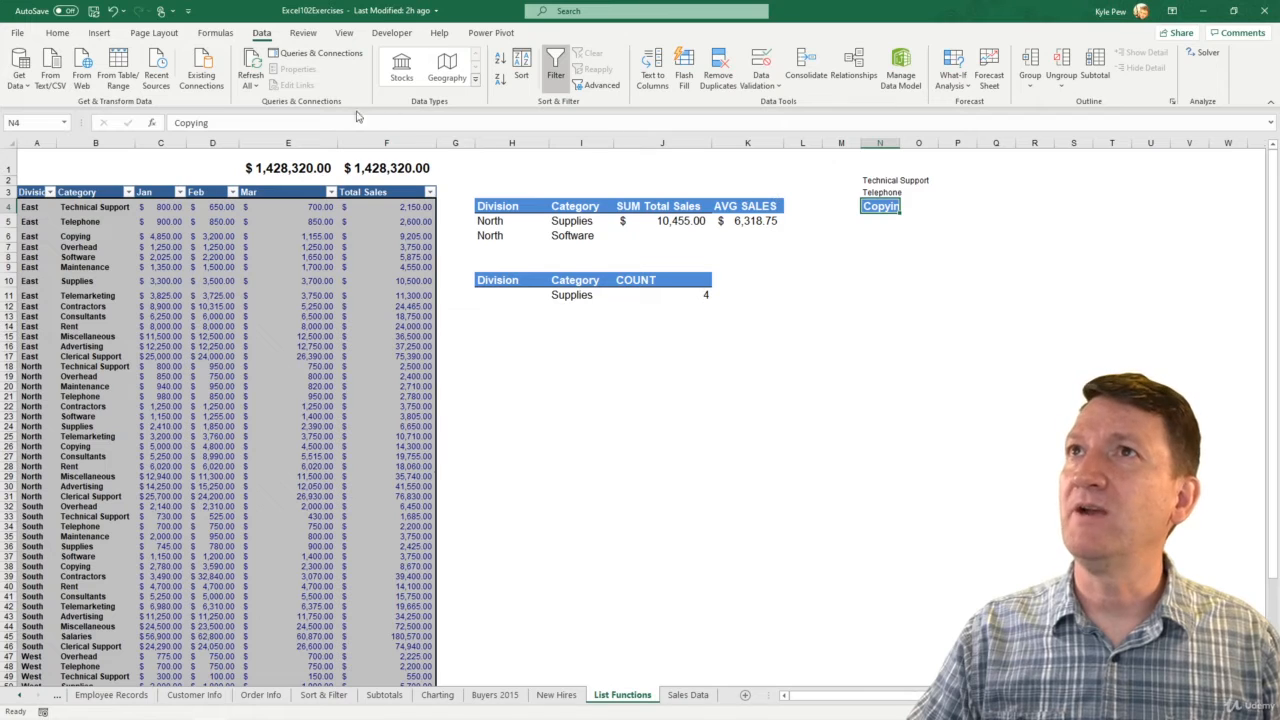
left_click(57, 33)
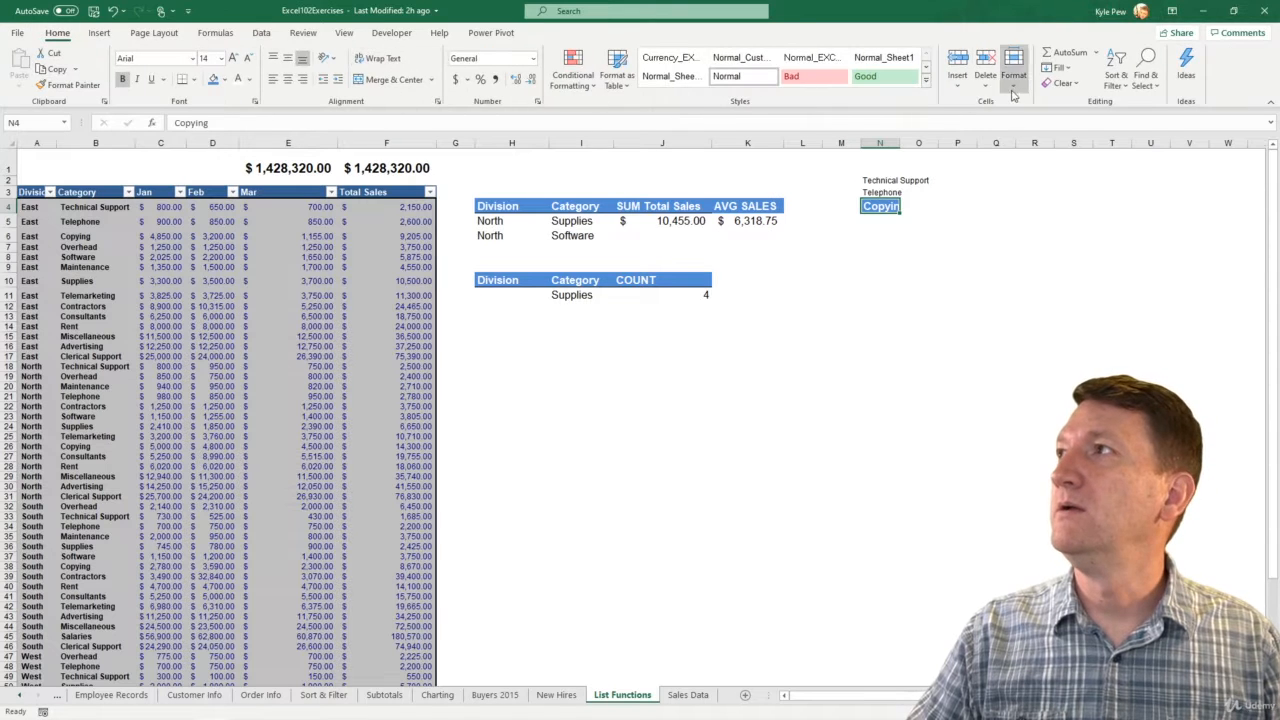
left_click(1060, 83)
left_click(1080, 120)
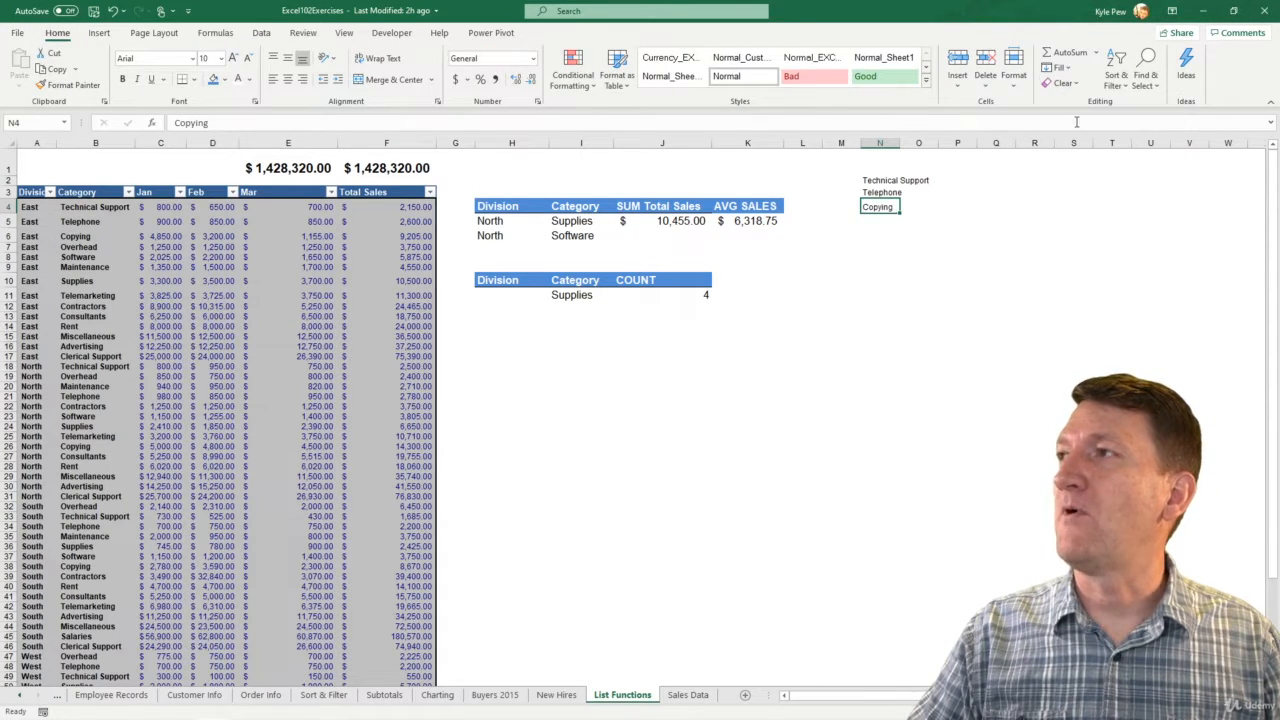
Extend the category list with Overhead in N5 and Software in N6
left_click(876, 219)
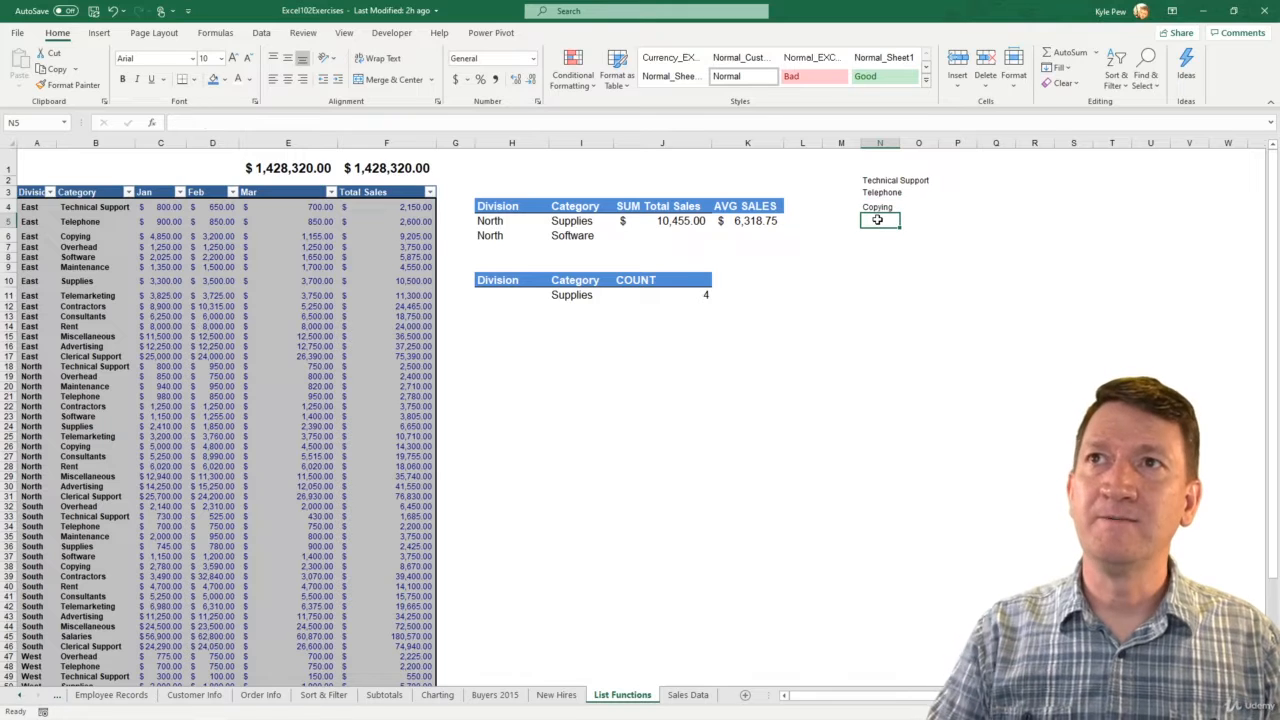
type("o")
type("head")
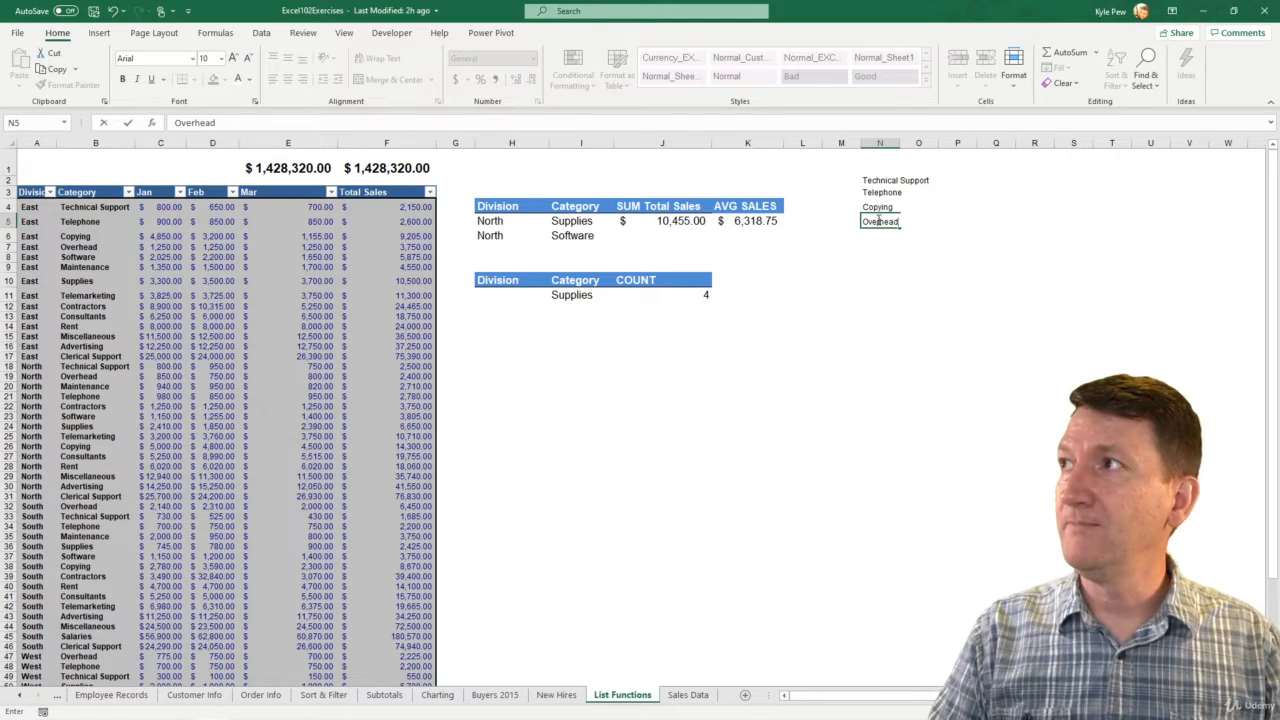
key("Return")
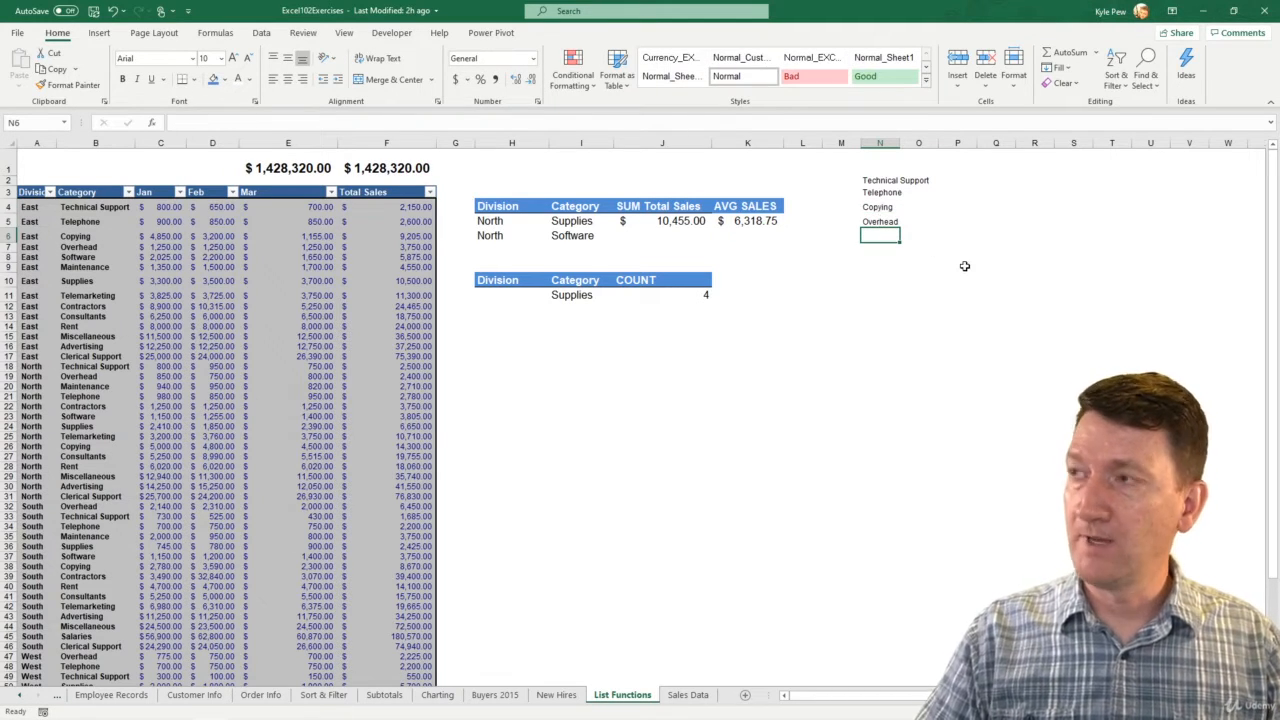
type("Software")
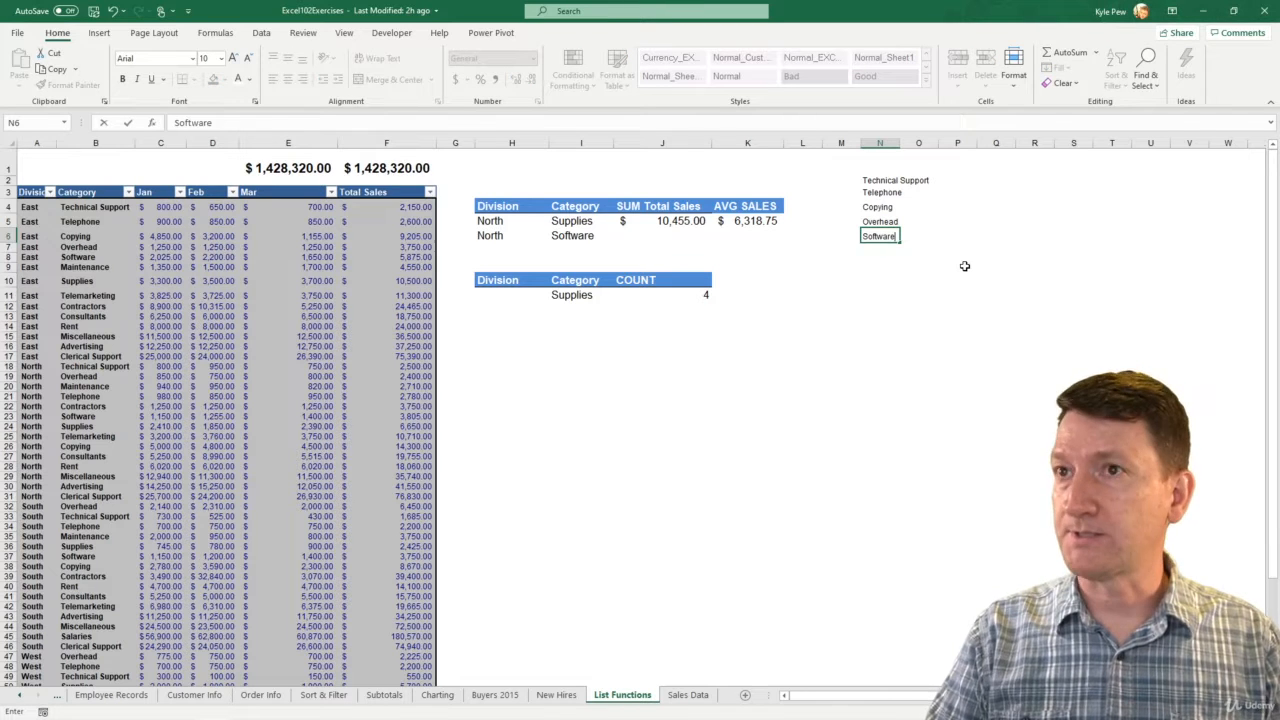
key("Return")
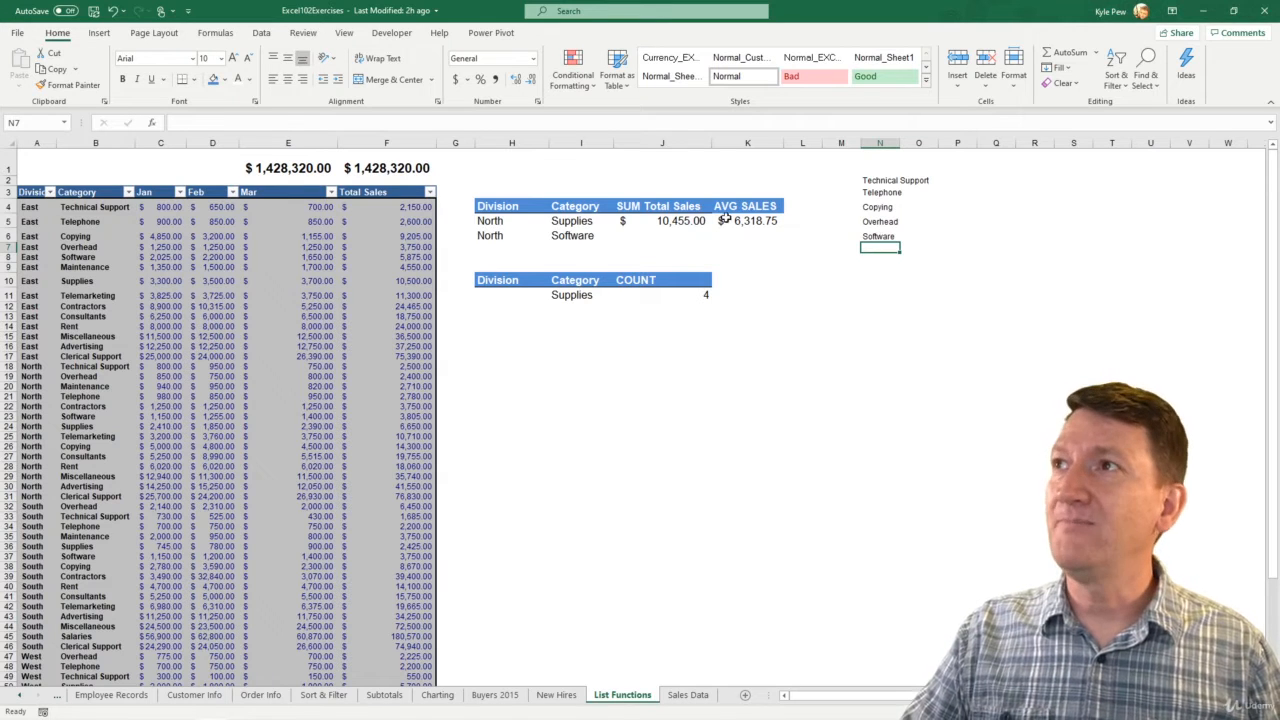
Apply List data validation to the criteria category cell I5, using =$N$2:$N$6 as the source
left_click(574, 221)
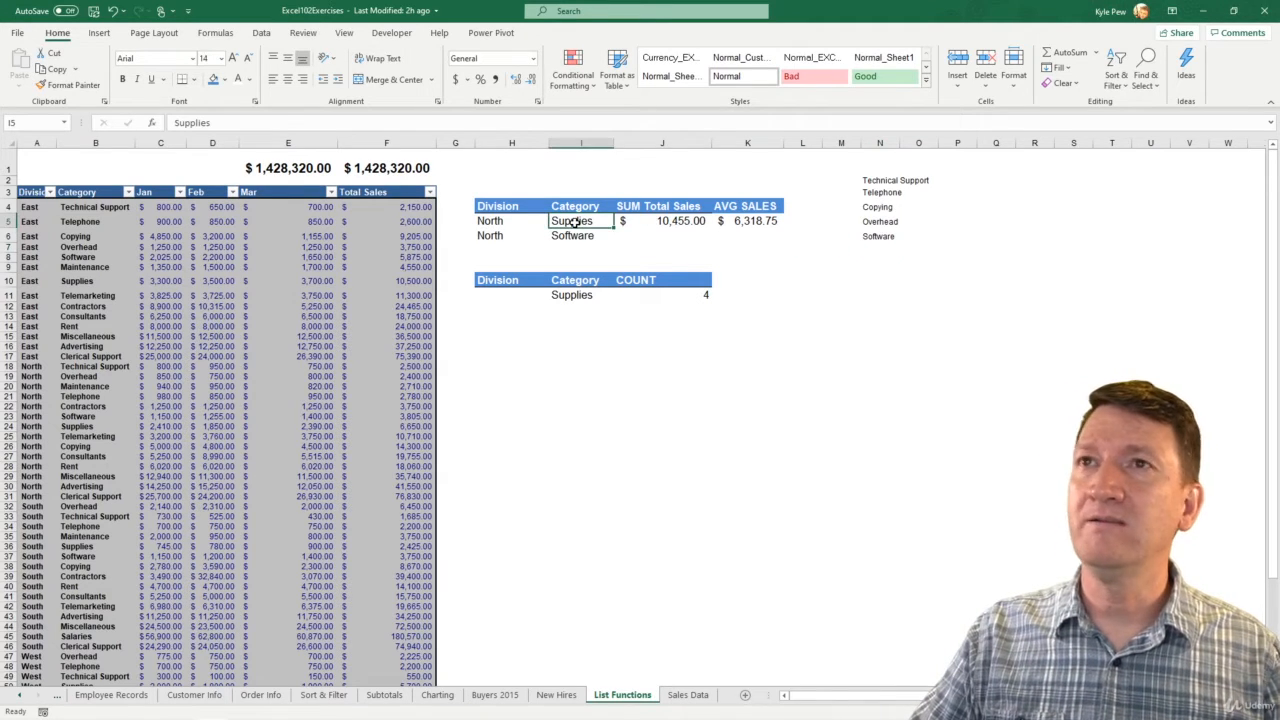
left_click(261, 32)
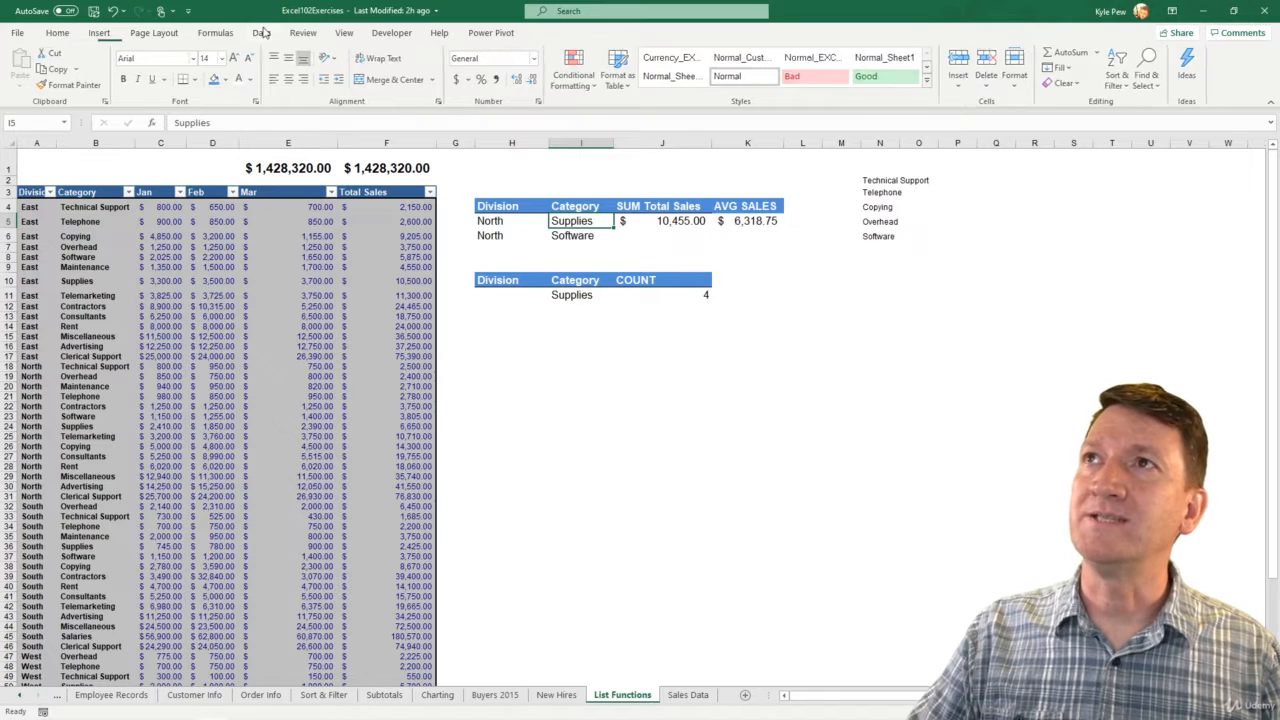
left_click(760, 80)
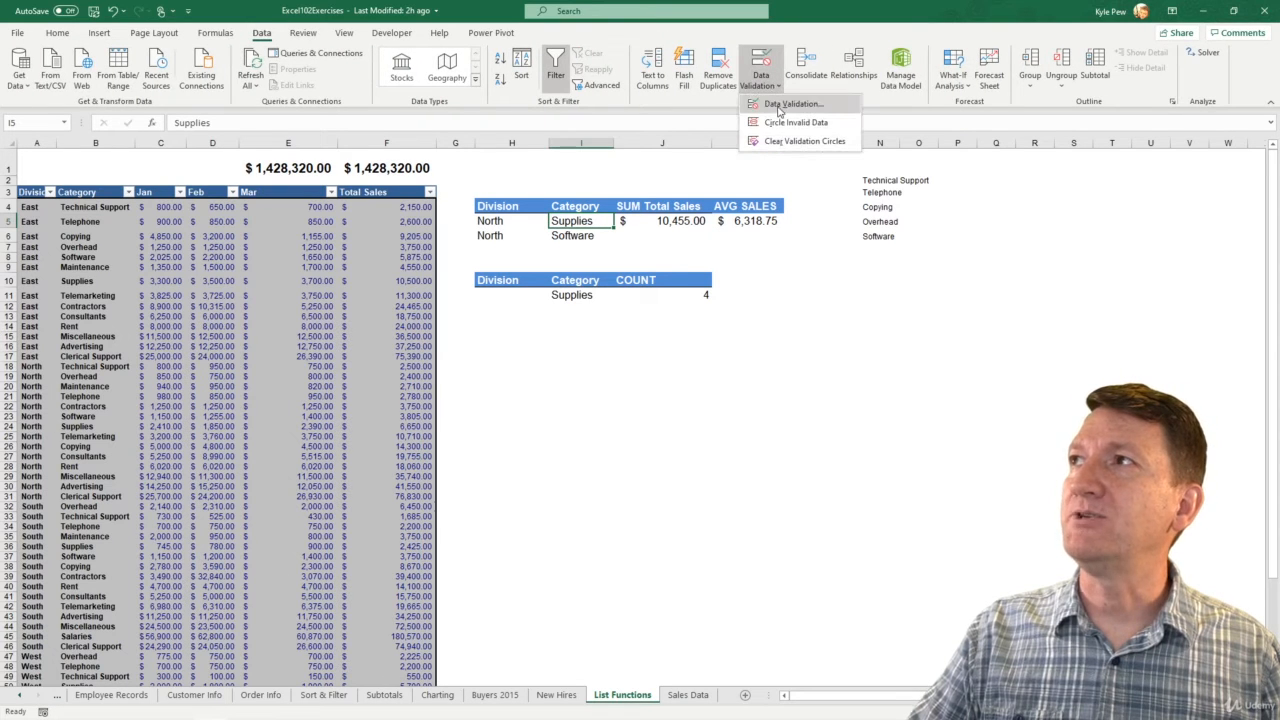
left_click(790, 104)
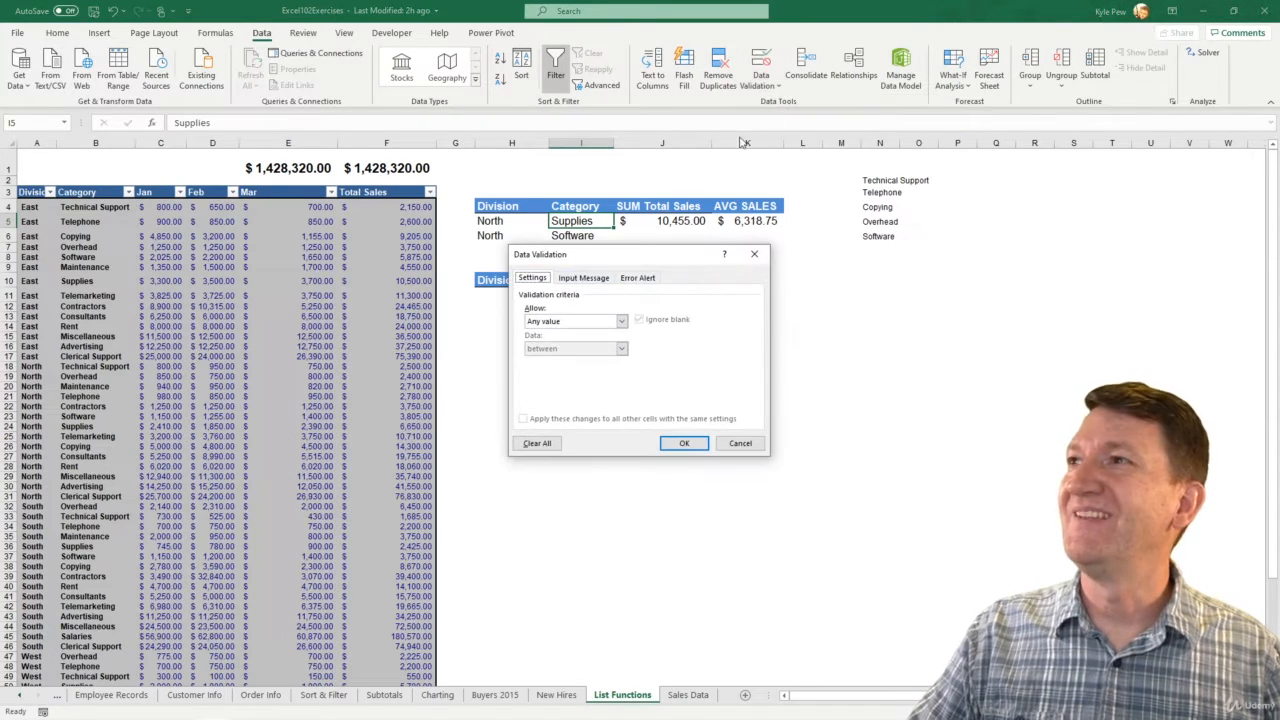
left_click(538, 322)
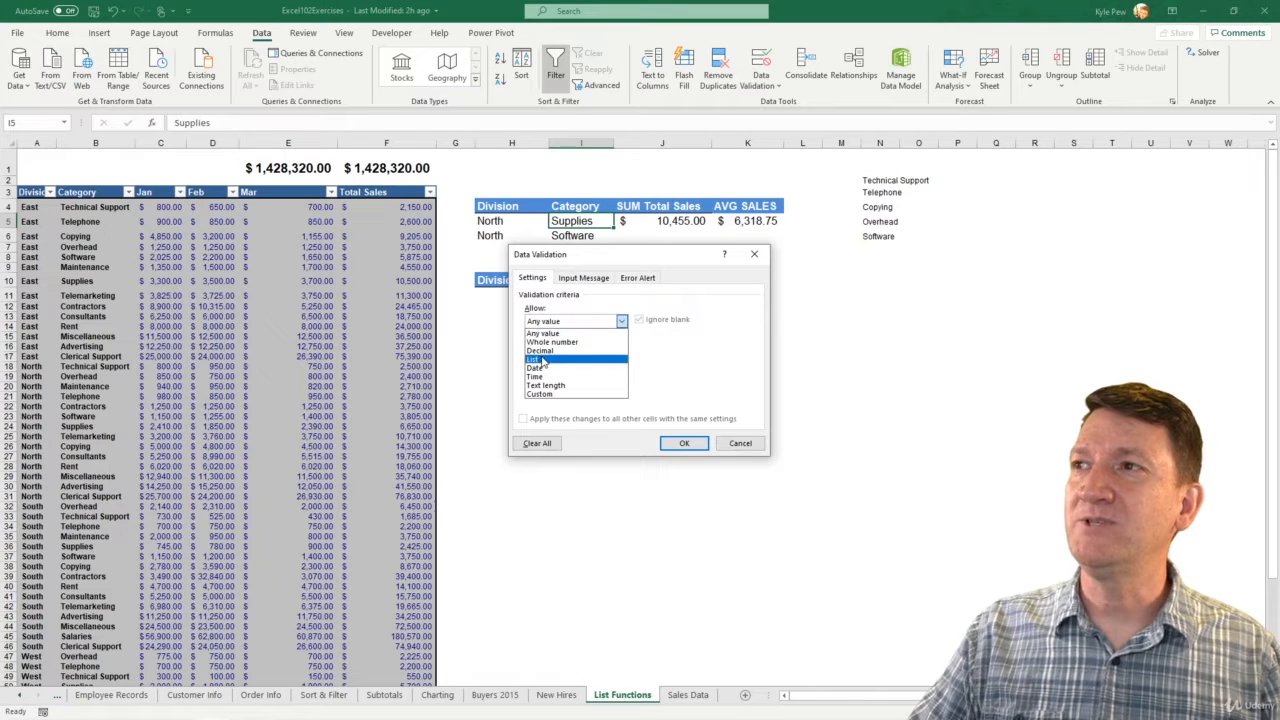
left_click(544, 358)
left_click(543, 376)
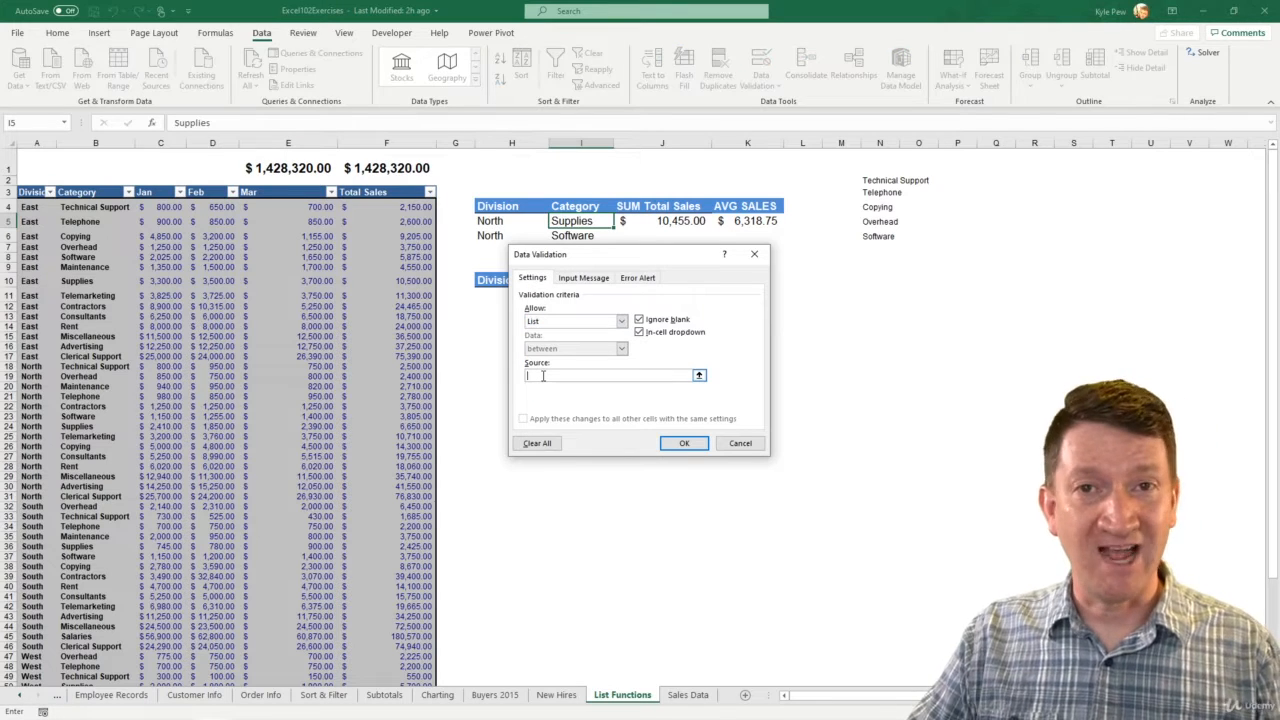
left_click_drag(878, 183, 878, 236)
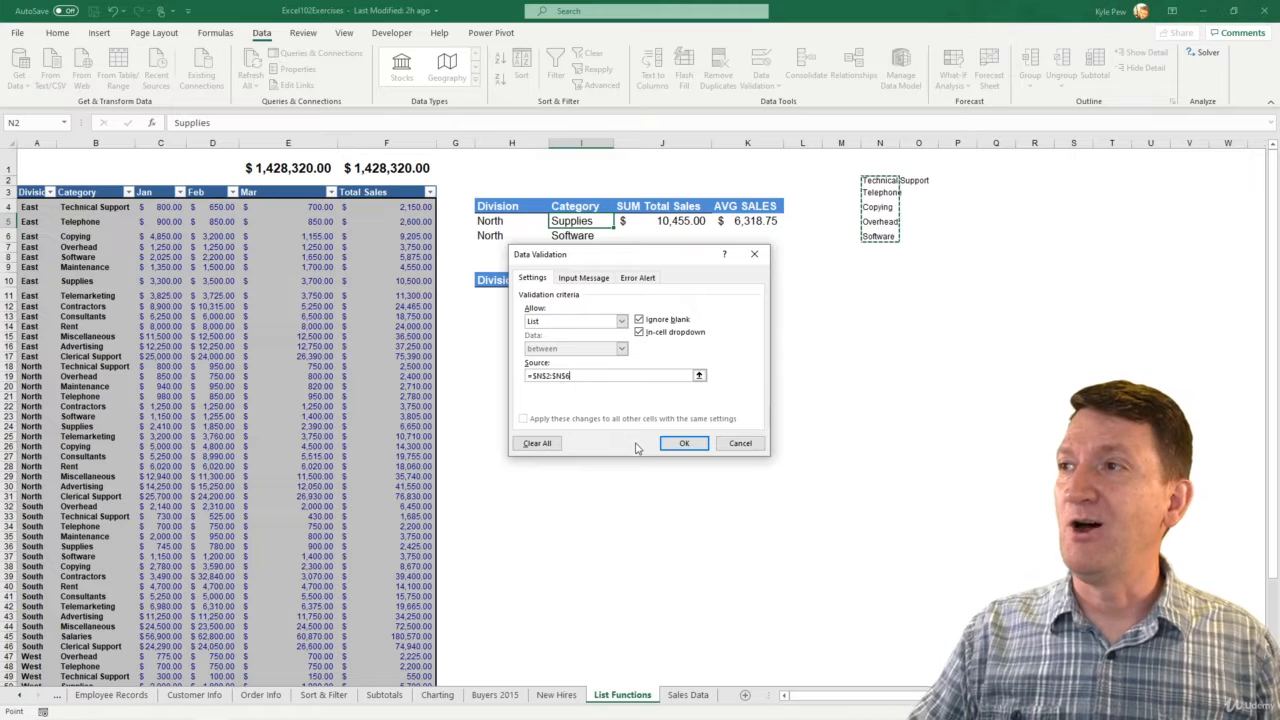
left_click(680, 443)
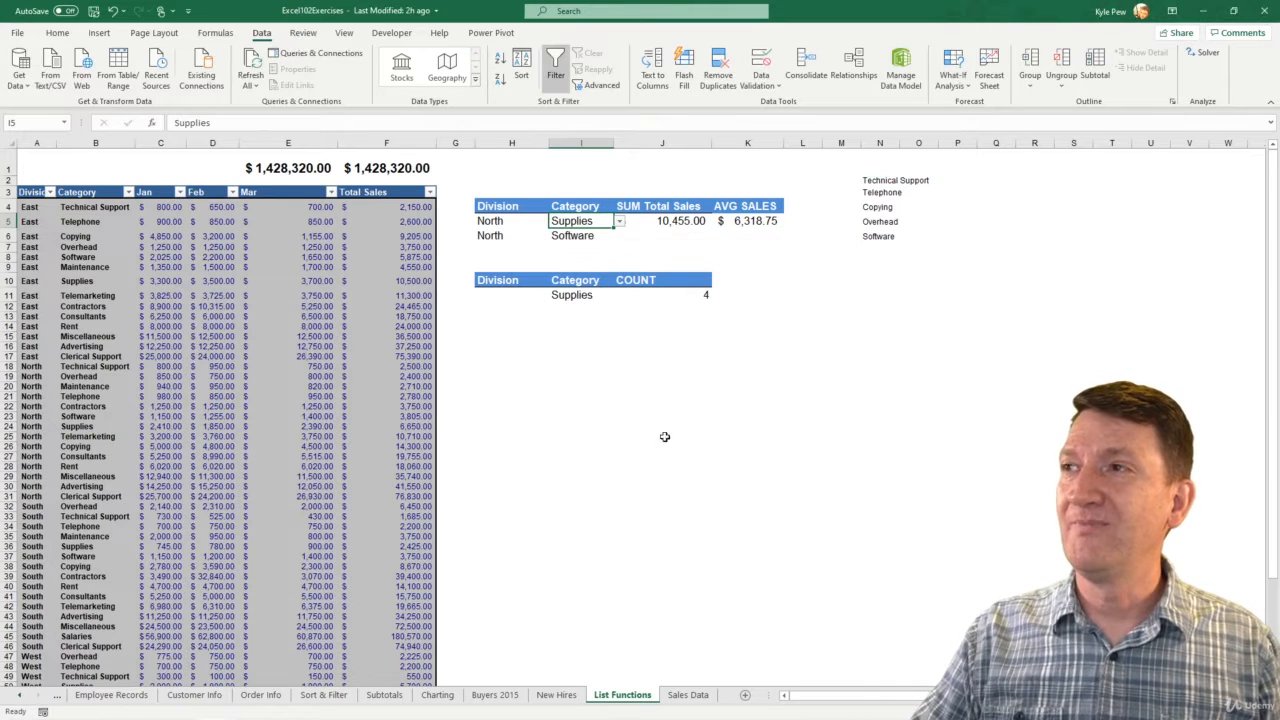
Test the drop-down in I5 by choosing Copying, Telephone and Overhead in turn, ending with Technical Support
left_click(620, 221)
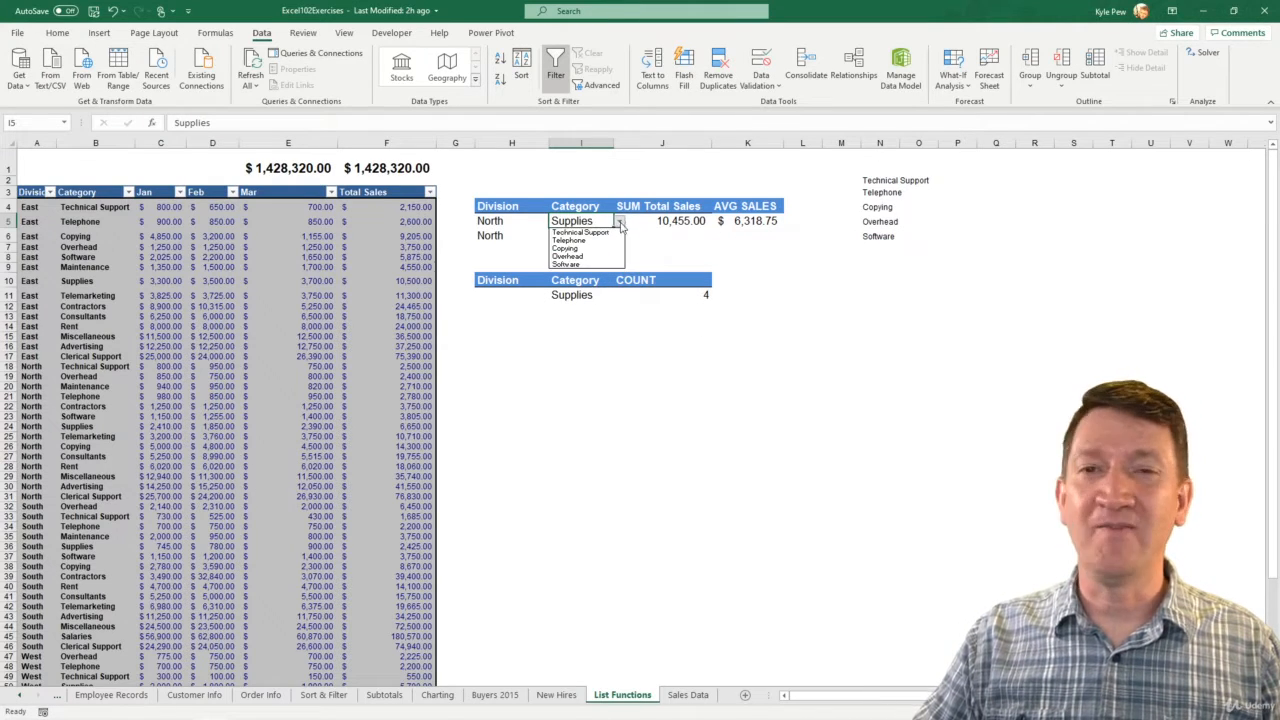
left_click(582, 248)
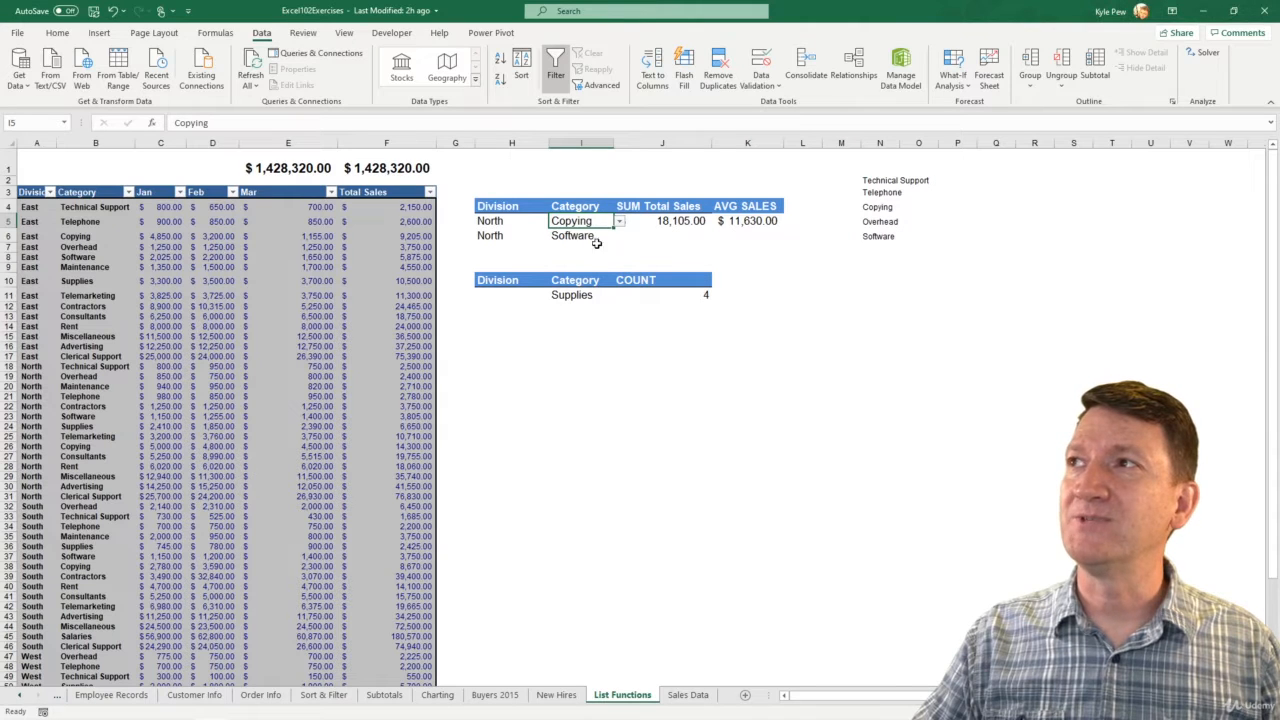
left_click(620, 222)
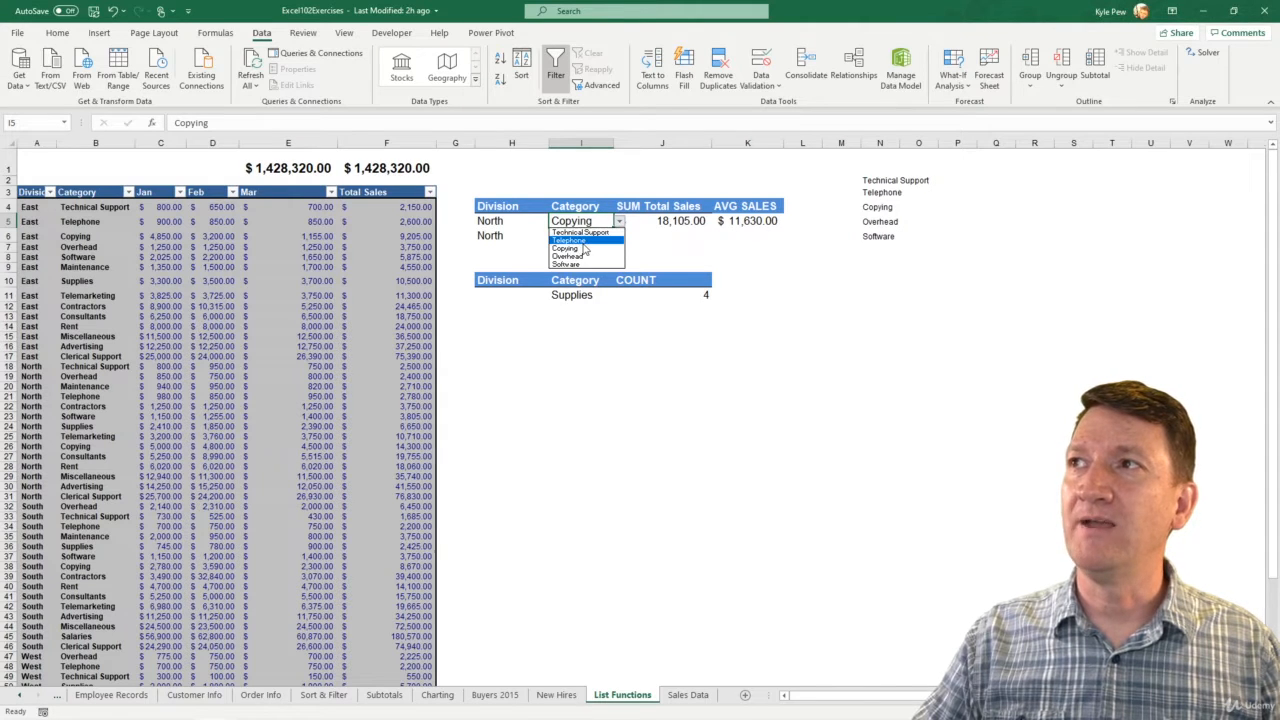
left_click(585, 240)
left_click(620, 222)
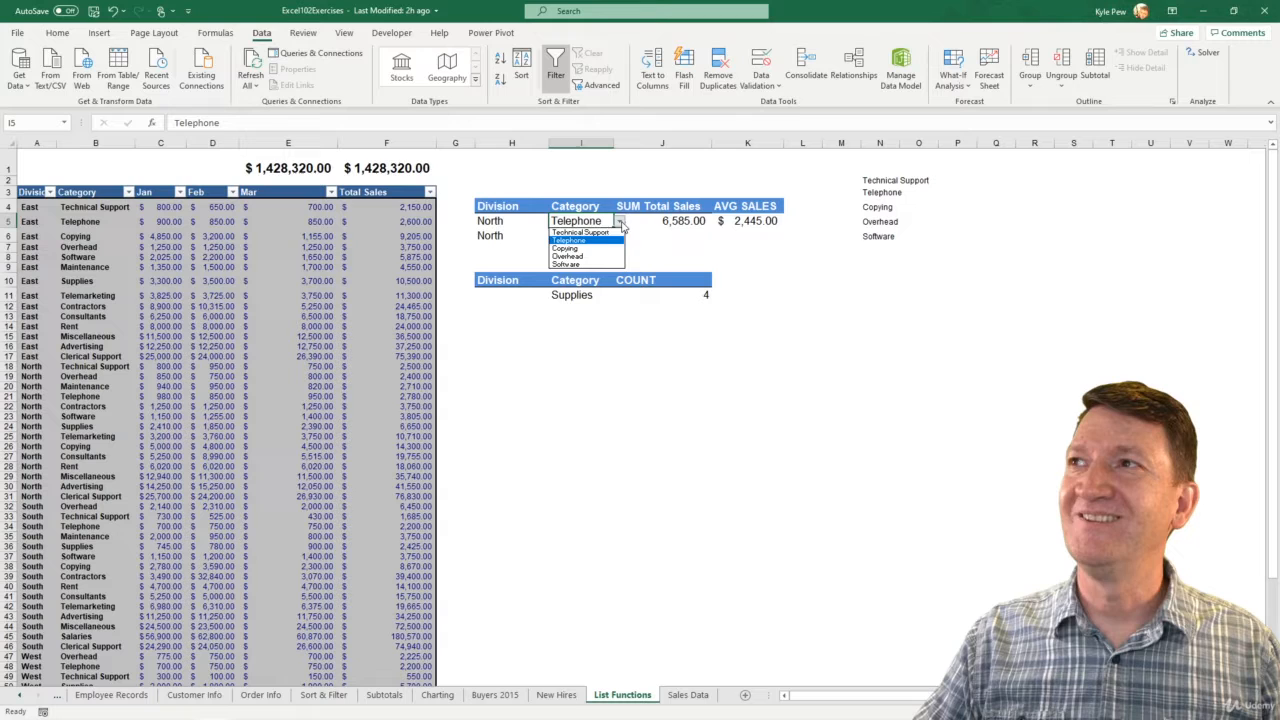
left_click(584, 257)
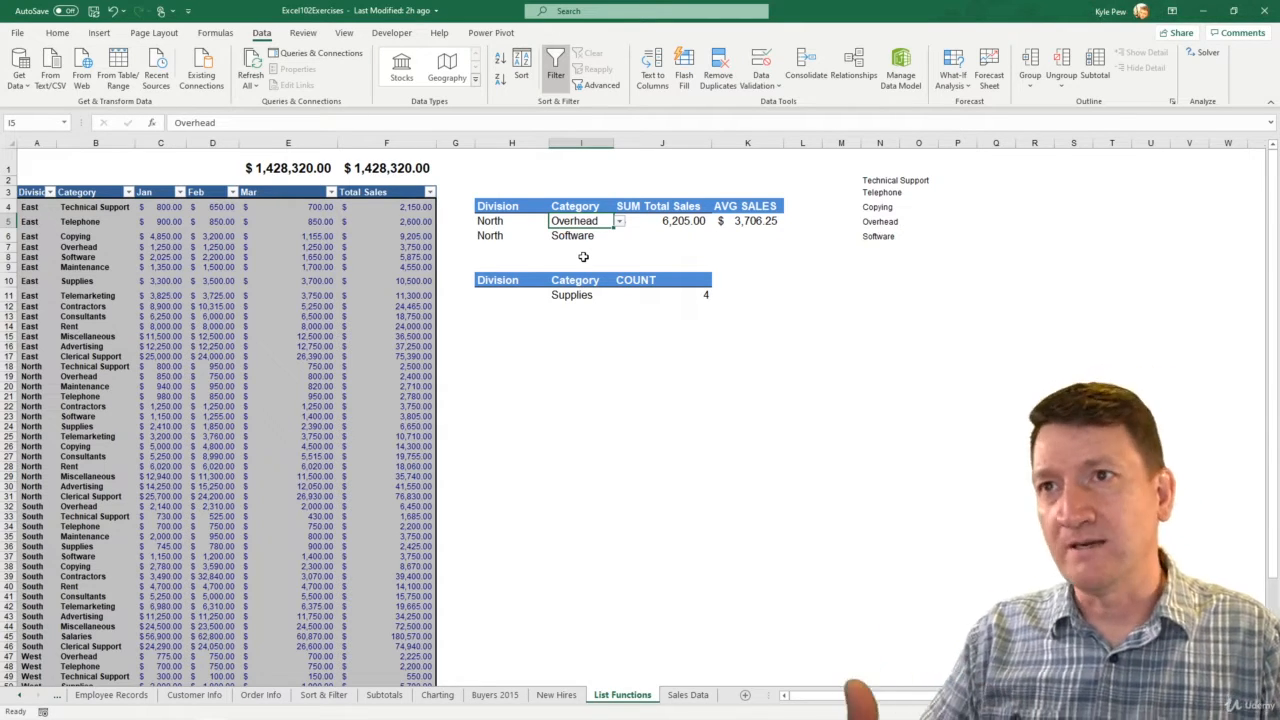
left_click(620, 221)
left_click(603, 234)
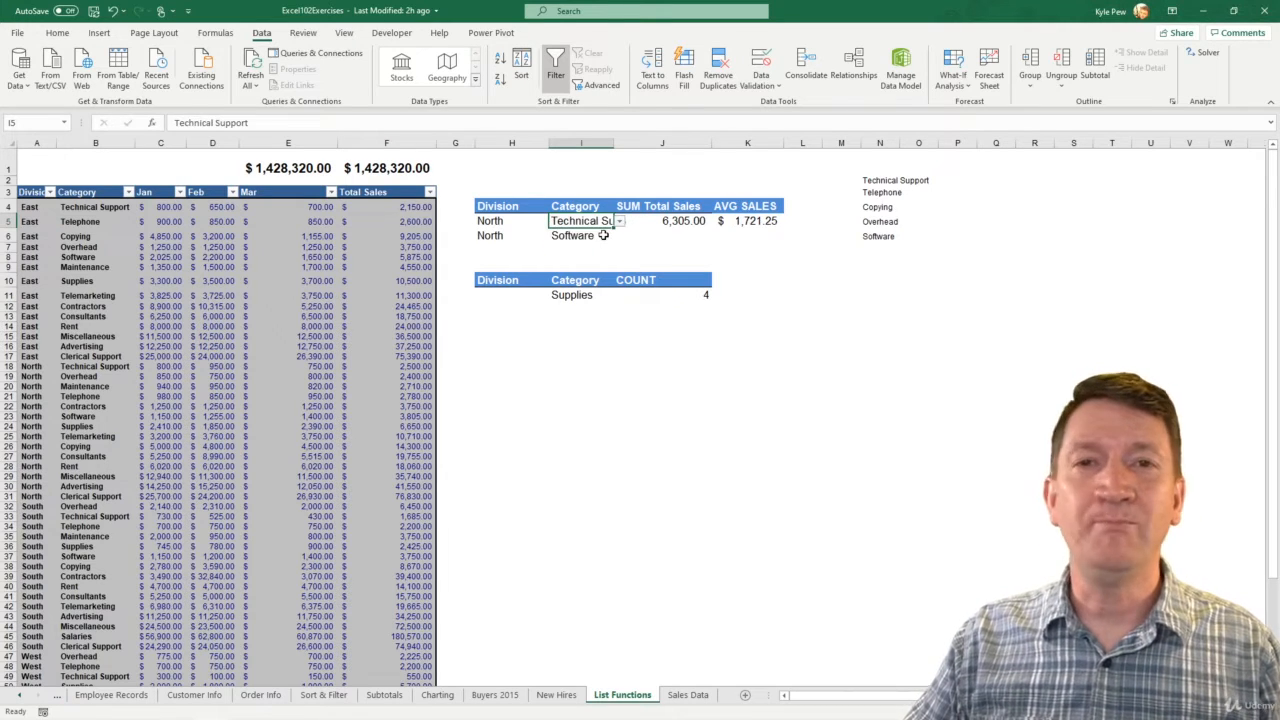